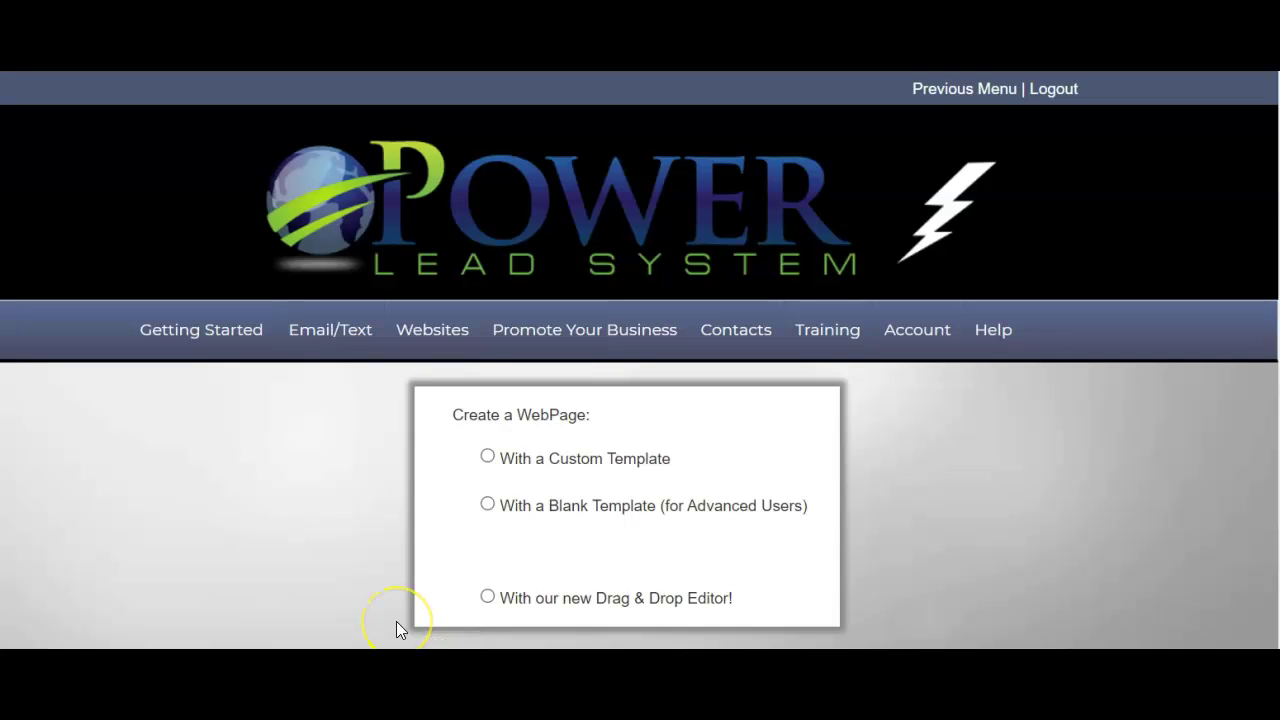
# Open the Drag & Drop Editor's webpage creation page and show the options for a custom template
pyautogui.click(444, 342)
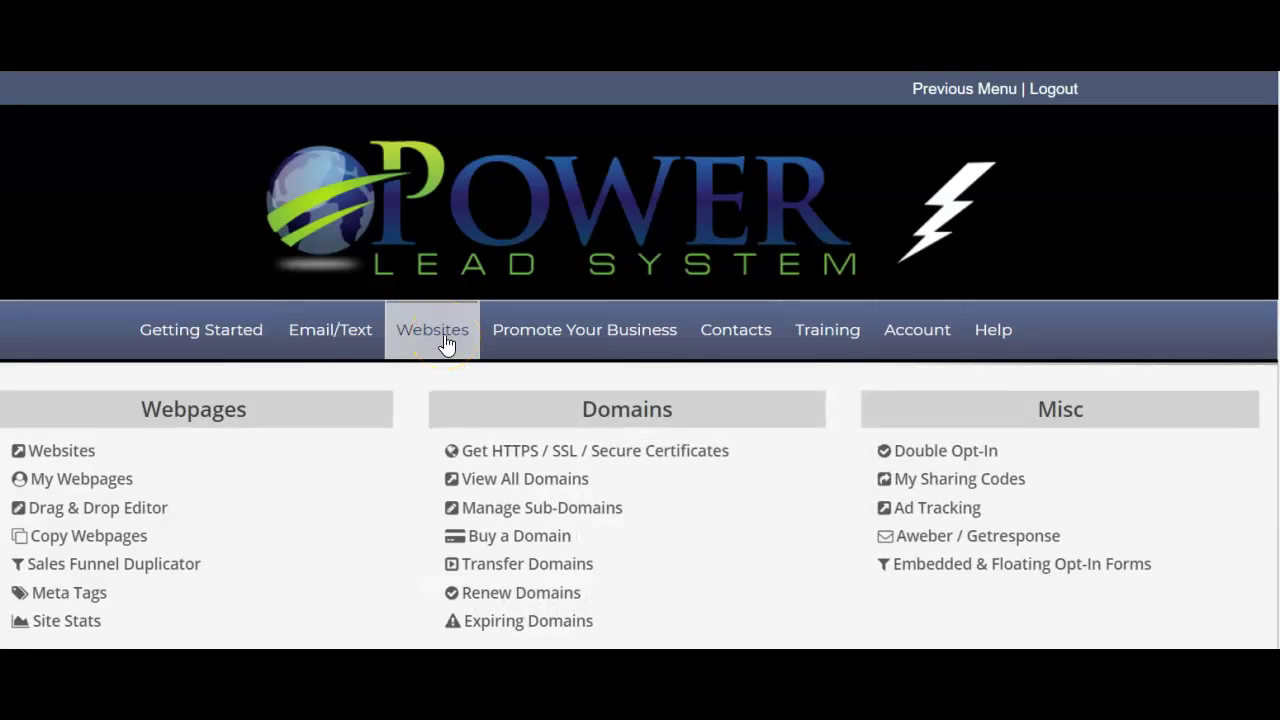
pyautogui.click(146, 514)
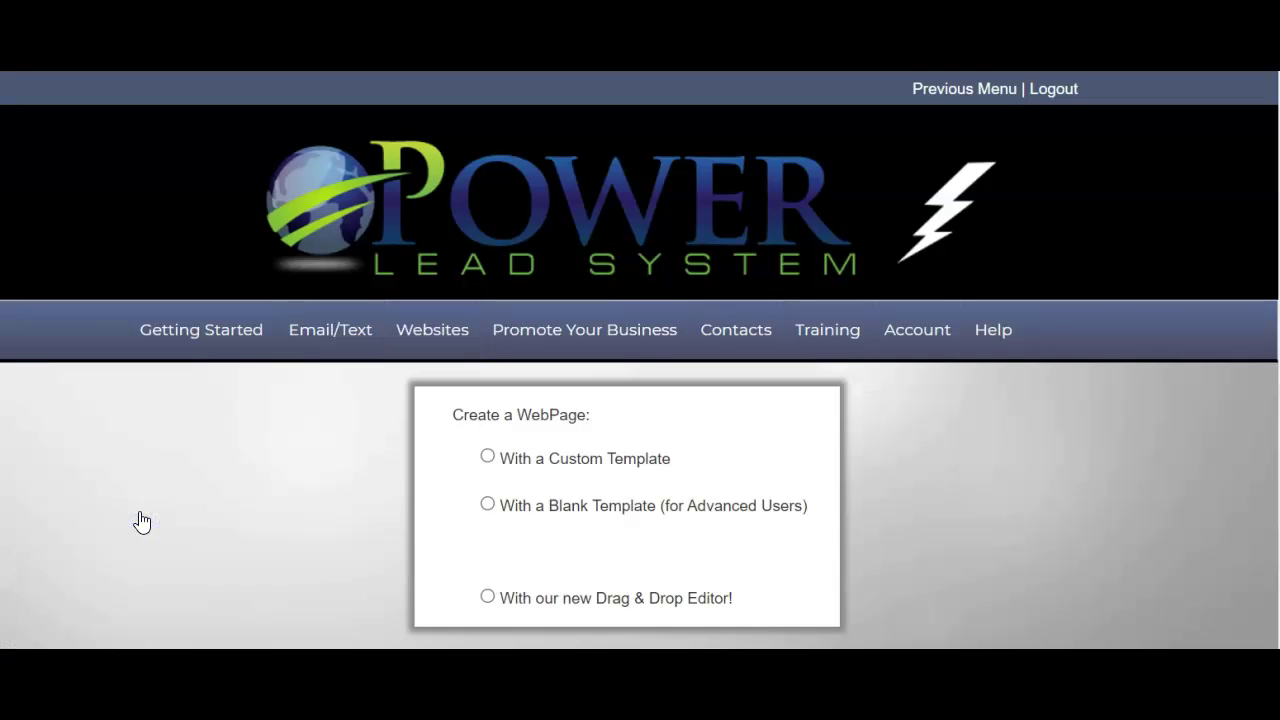
pyautogui.click(487, 459)
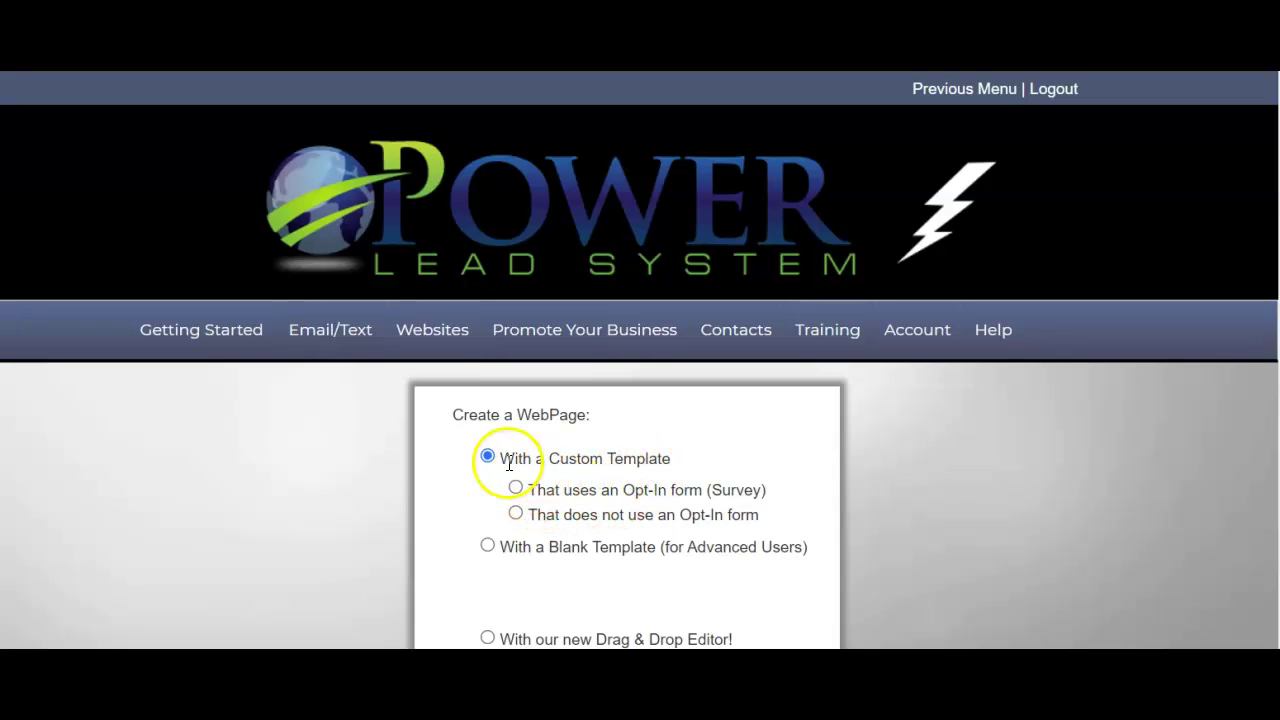
# Open sub-domain management and keep withsandra.com as the domain for a new sub-domain
pyautogui.moveTo(446, 346)
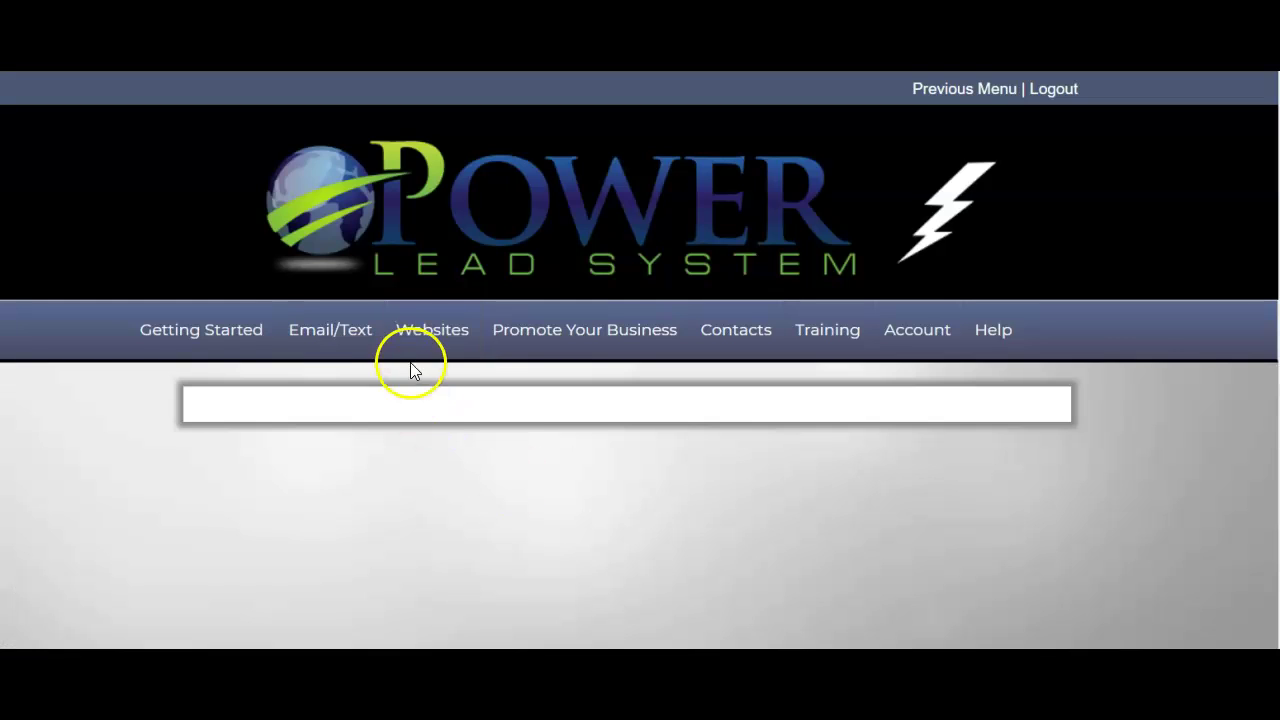
pyautogui.click(583, 516)
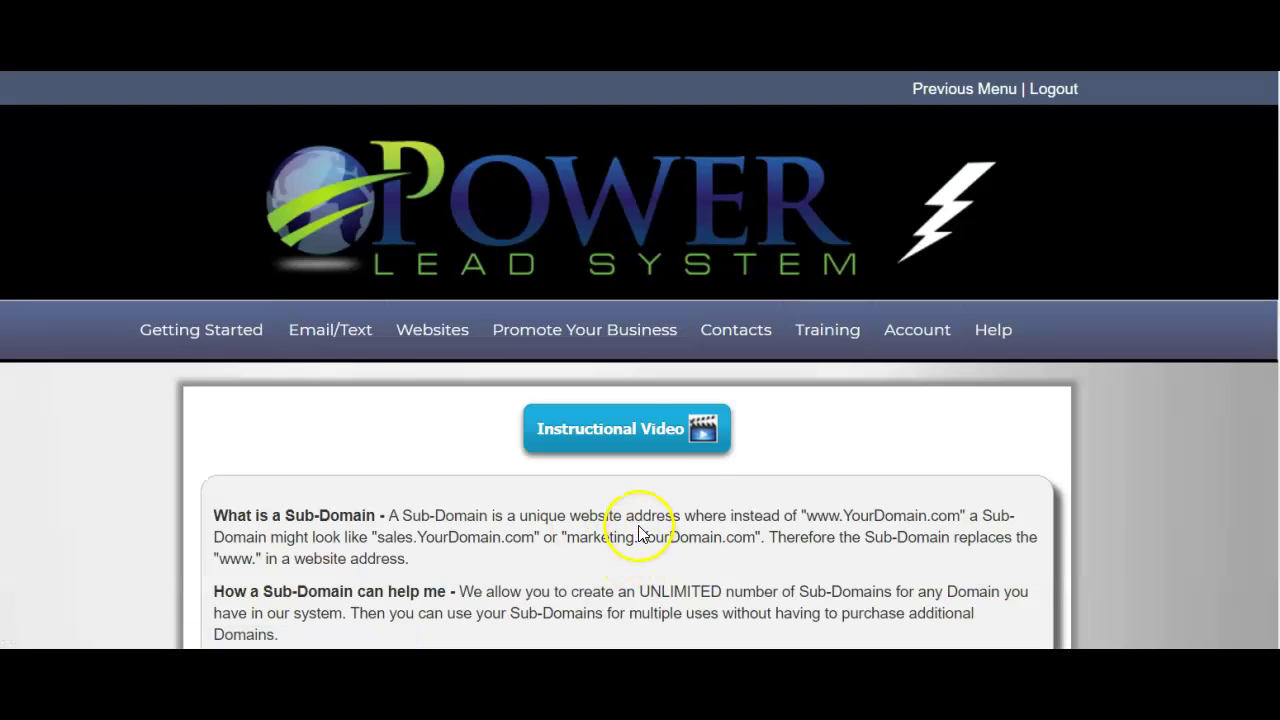
pyautogui.scroll(-8, 640, 535)
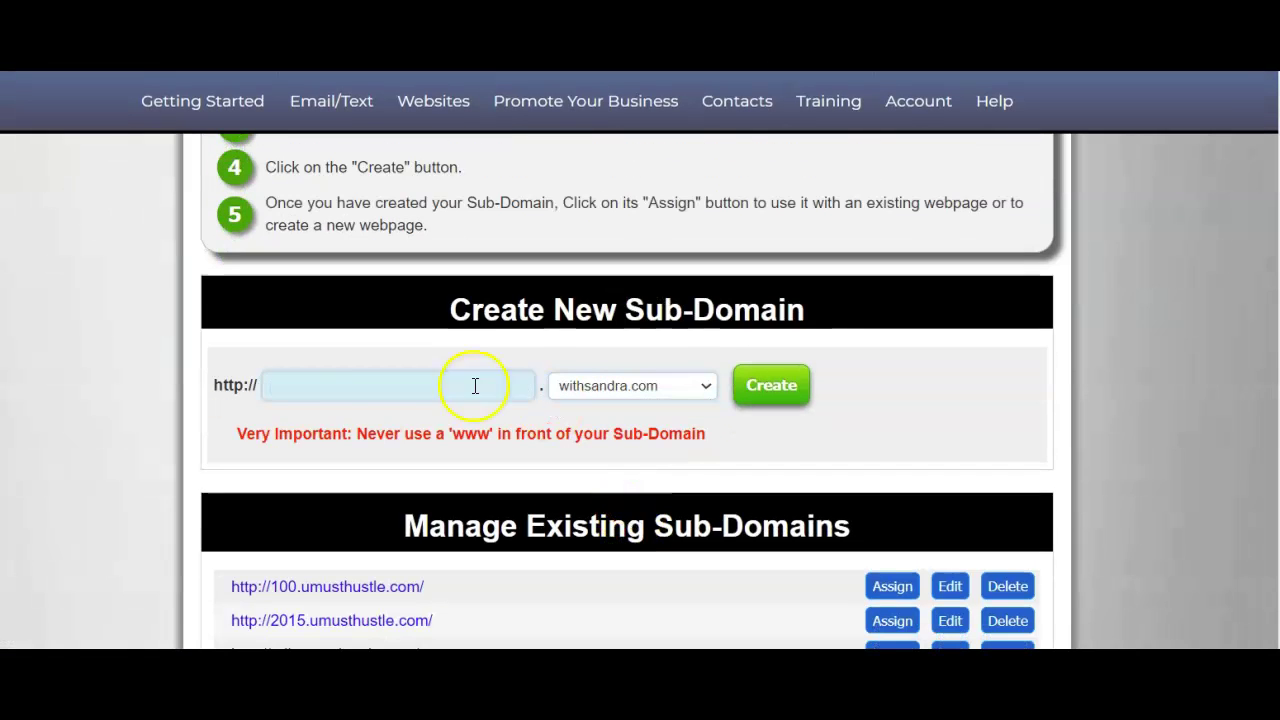
pyautogui.click(312, 381)
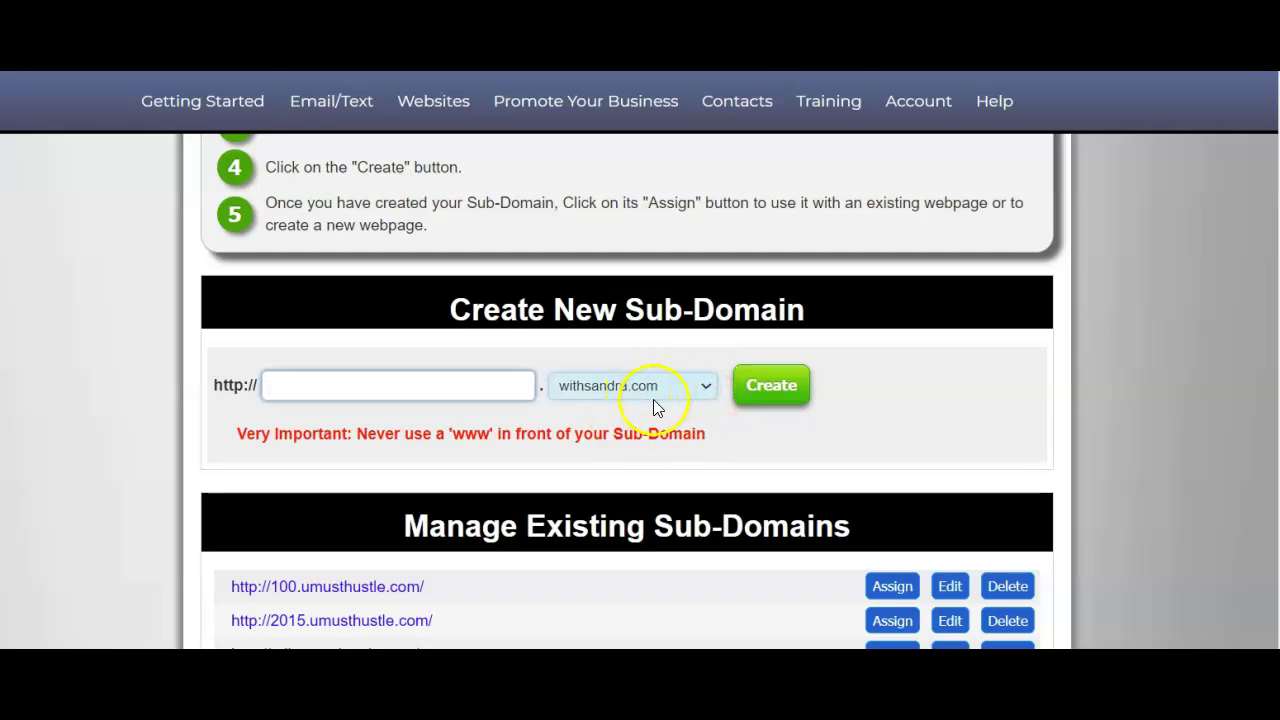
pyautogui.click(706, 388)
pyautogui.click(713, 388)
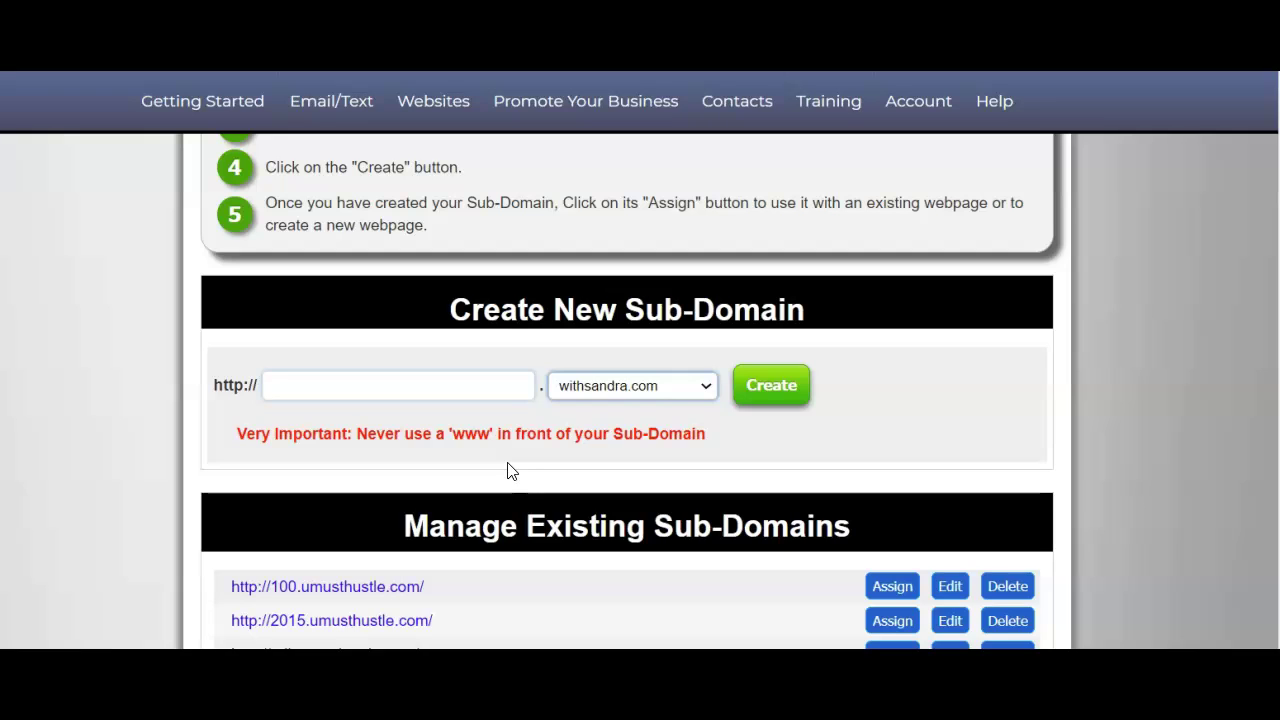
# Enter test1 as the name of the new sub-domain
pyautogui.click(298, 389)
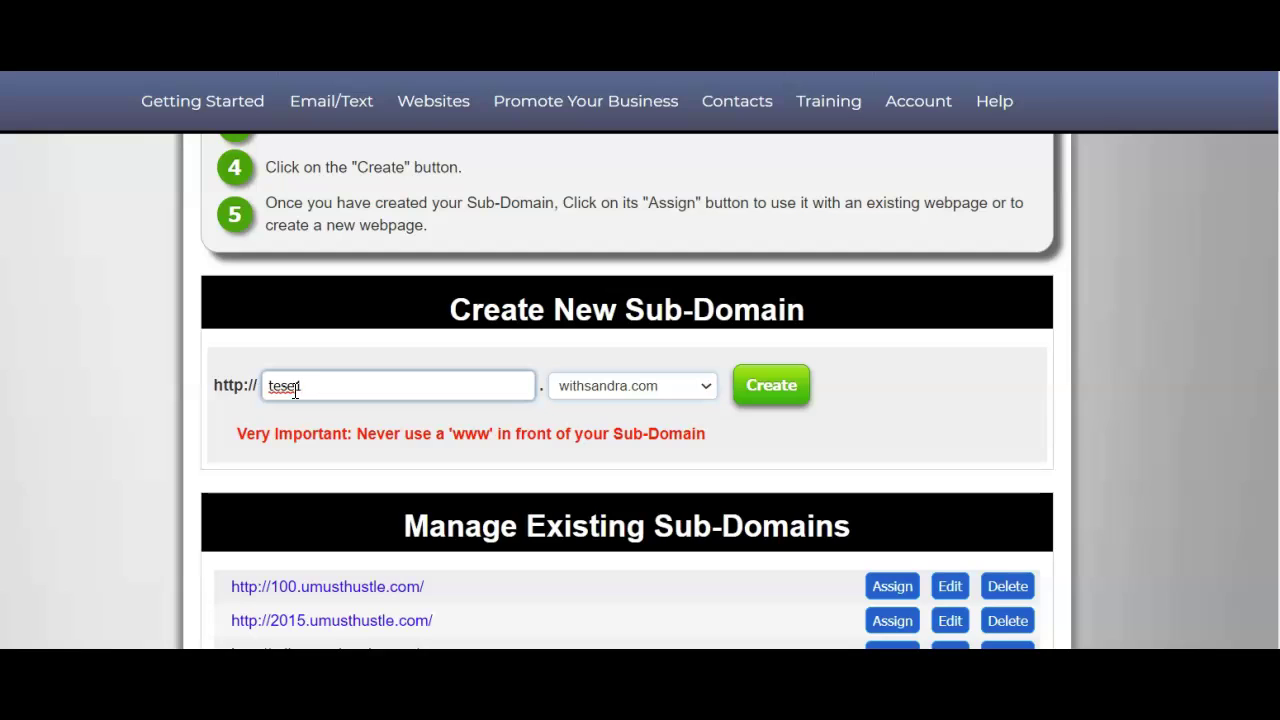
pyautogui.moveTo(325, 385); pyautogui.dragTo(288, 386)
pyautogui.press('BackSpace')
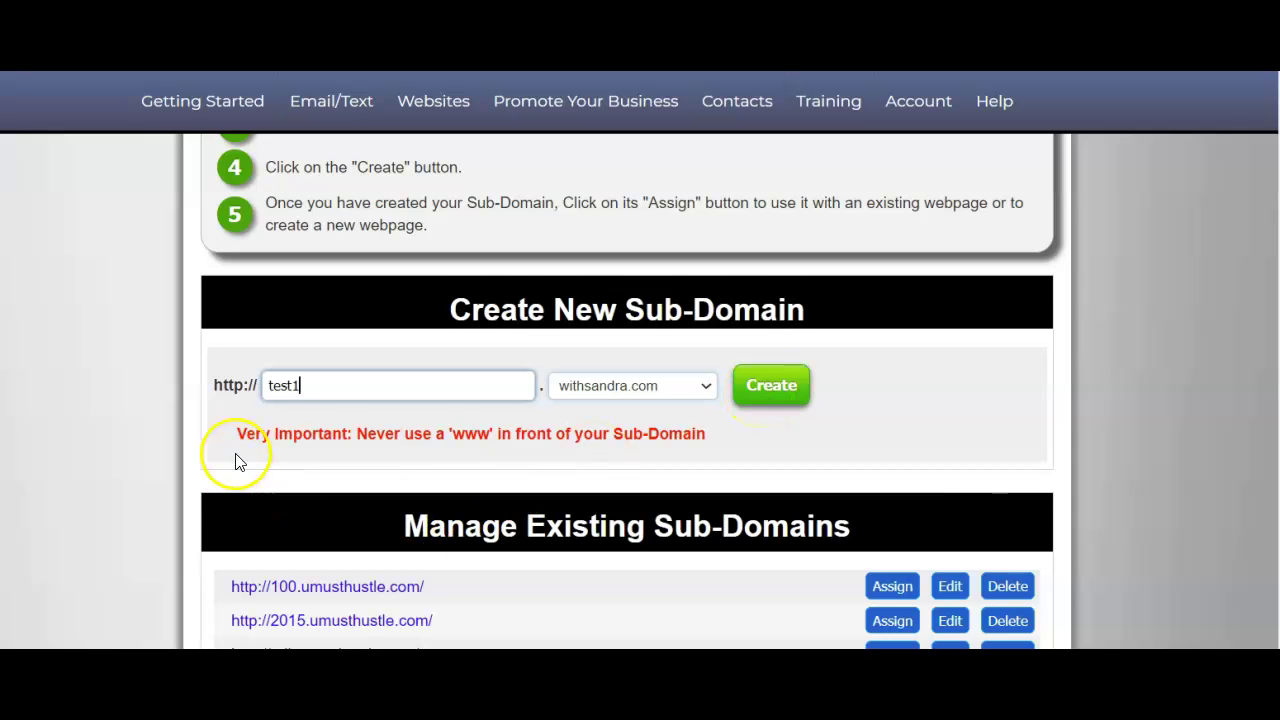
# Review the sub-domain creation instructions and the list of existing sub-domains
pyautogui.scroll(-4, 305, 555)
pyautogui.scroll(5, 310, 552)
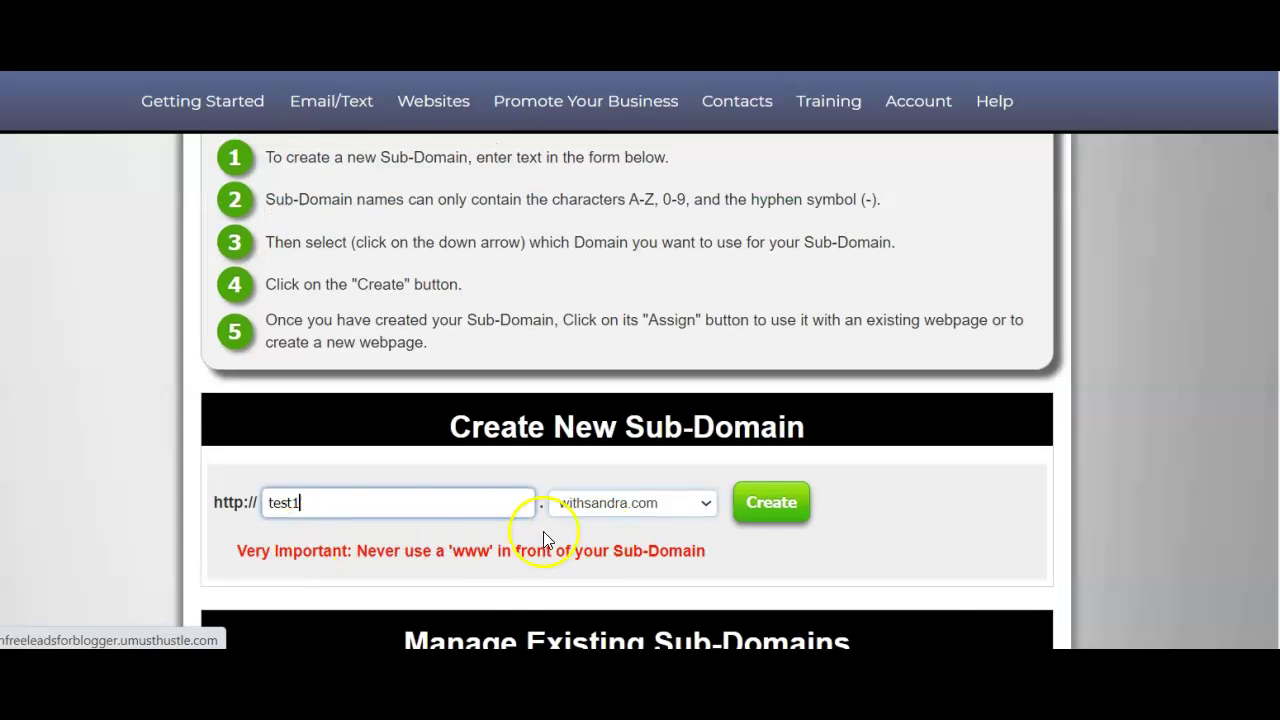
pyautogui.scroll(-1, 543, 531)
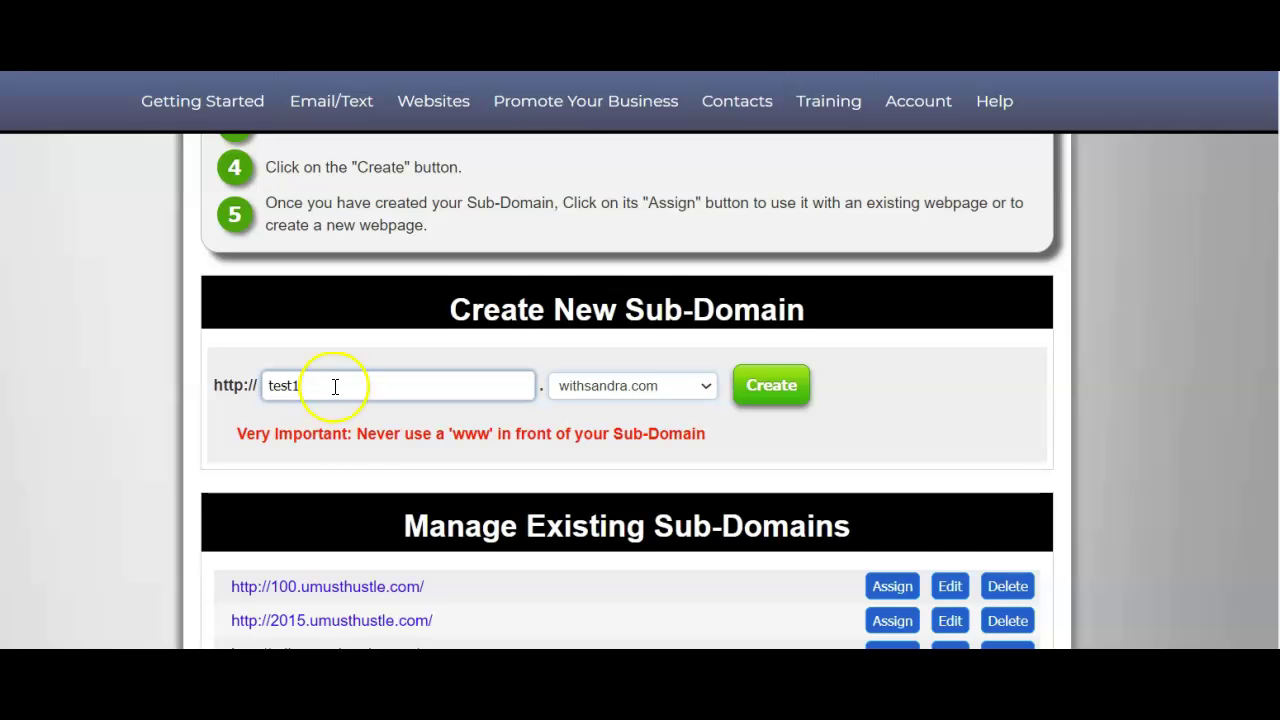
pyautogui.scroll(-1, 340, 395)
pyautogui.scroll(1, 420, 414)
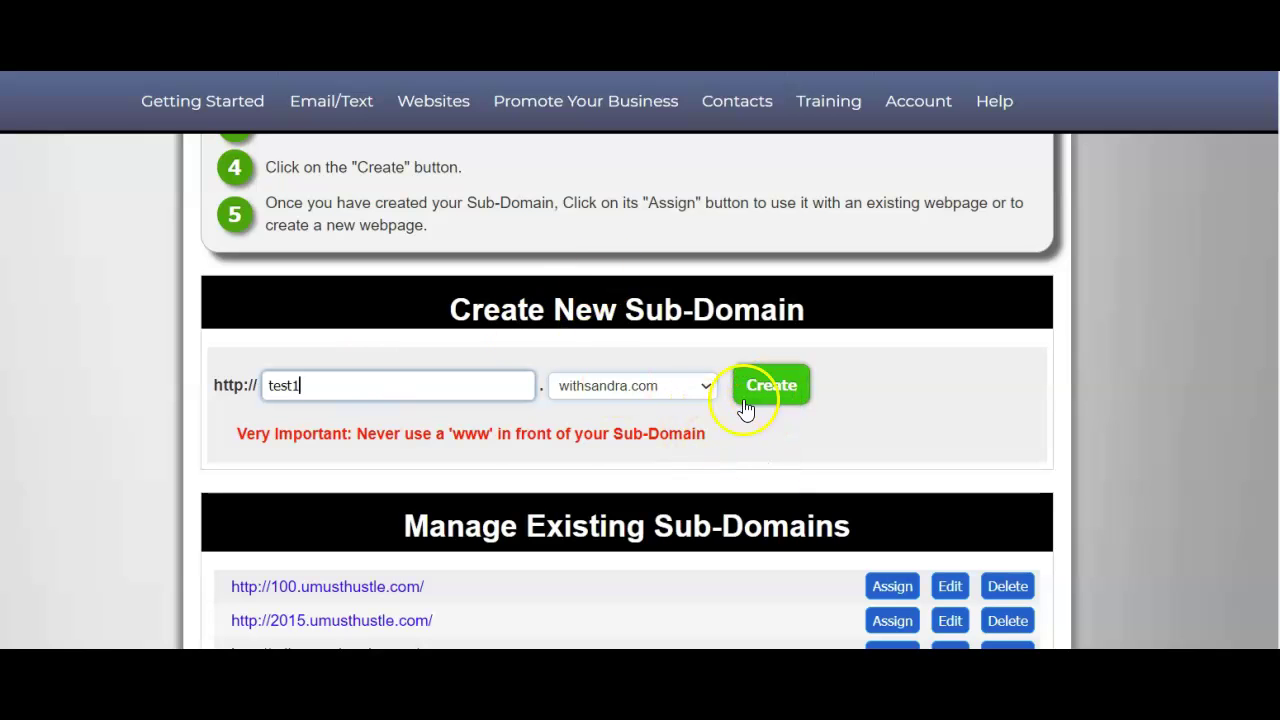
pyautogui.scroll(-3, 271, 586)
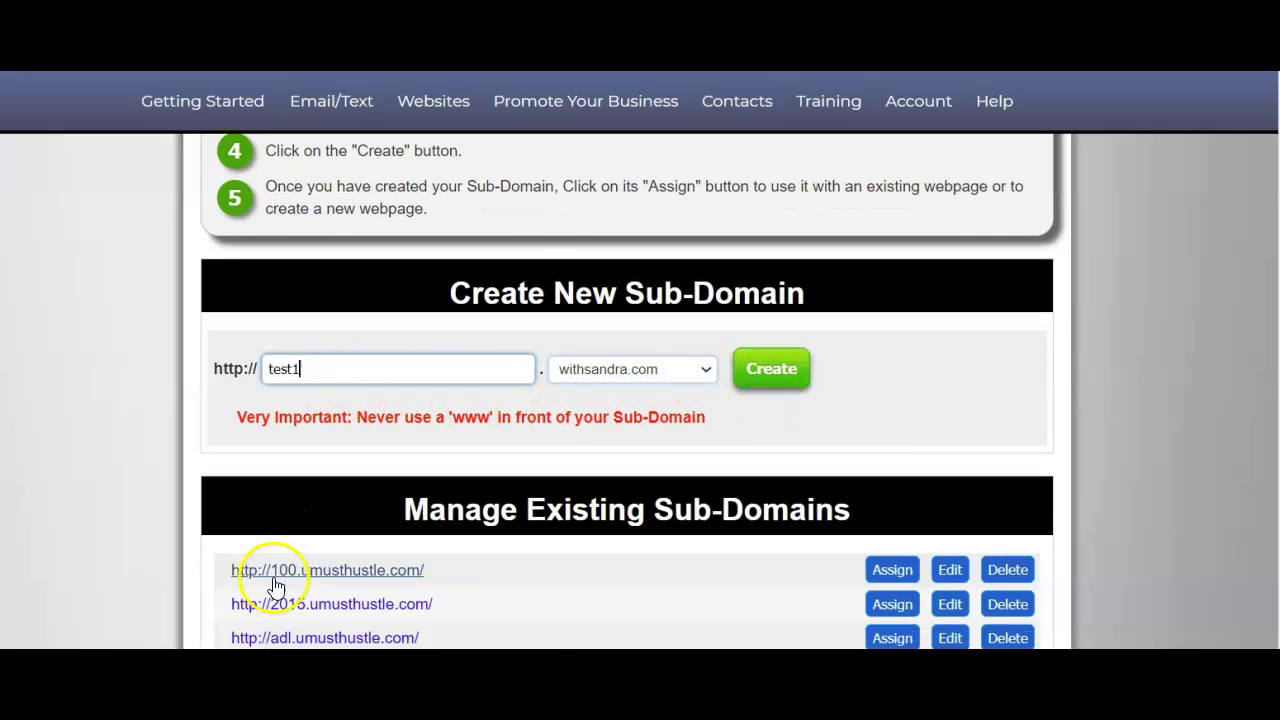
pyautogui.scroll(1, 283, 505)
pyautogui.scroll(-5, 283, 505)
pyautogui.scroll(7, 283, 495)
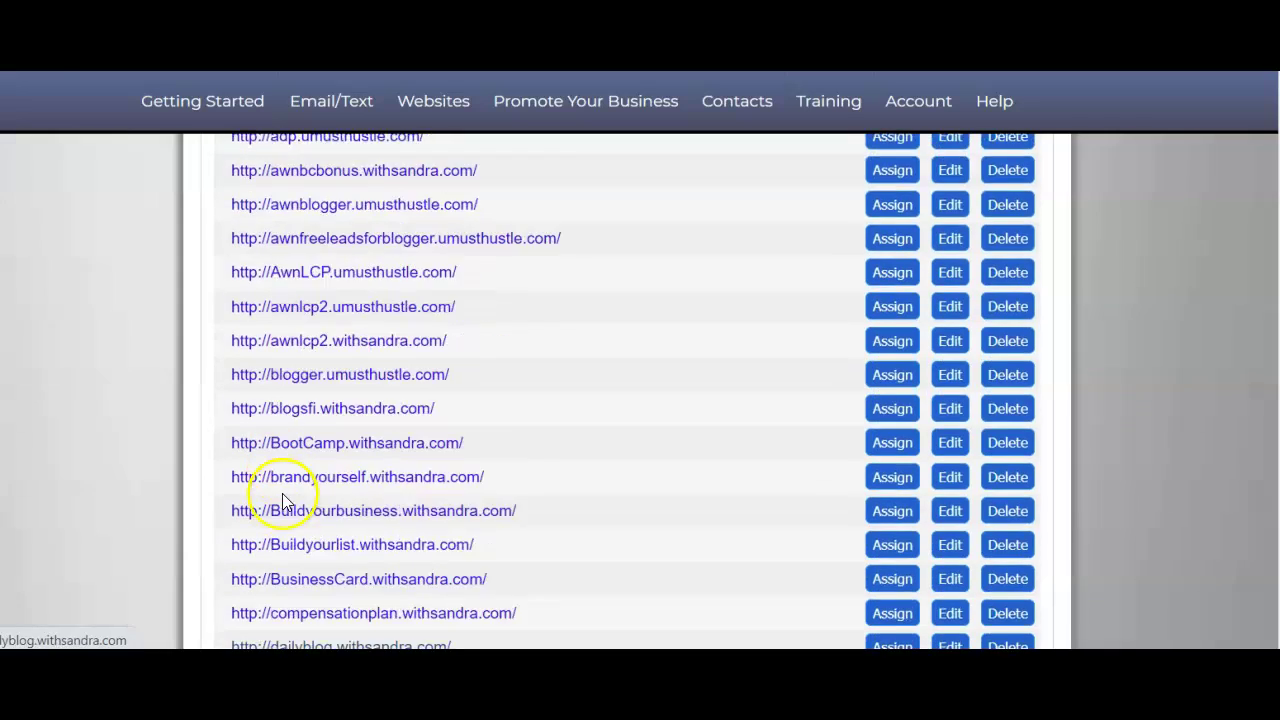
pyautogui.scroll(-1, 283, 490)
# Create the sub-domain and choose to assign it an existing webpage from the library
pyautogui.click(765, 388)
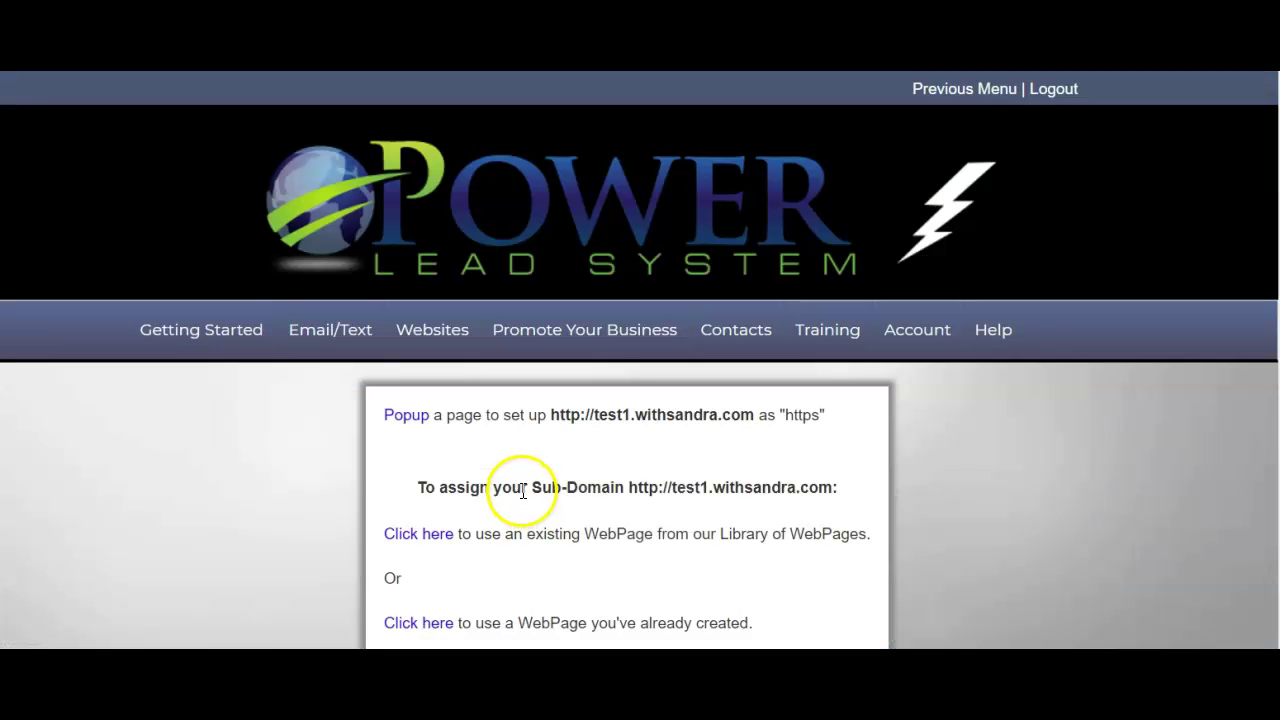
pyautogui.scroll(-1, 490, 475)
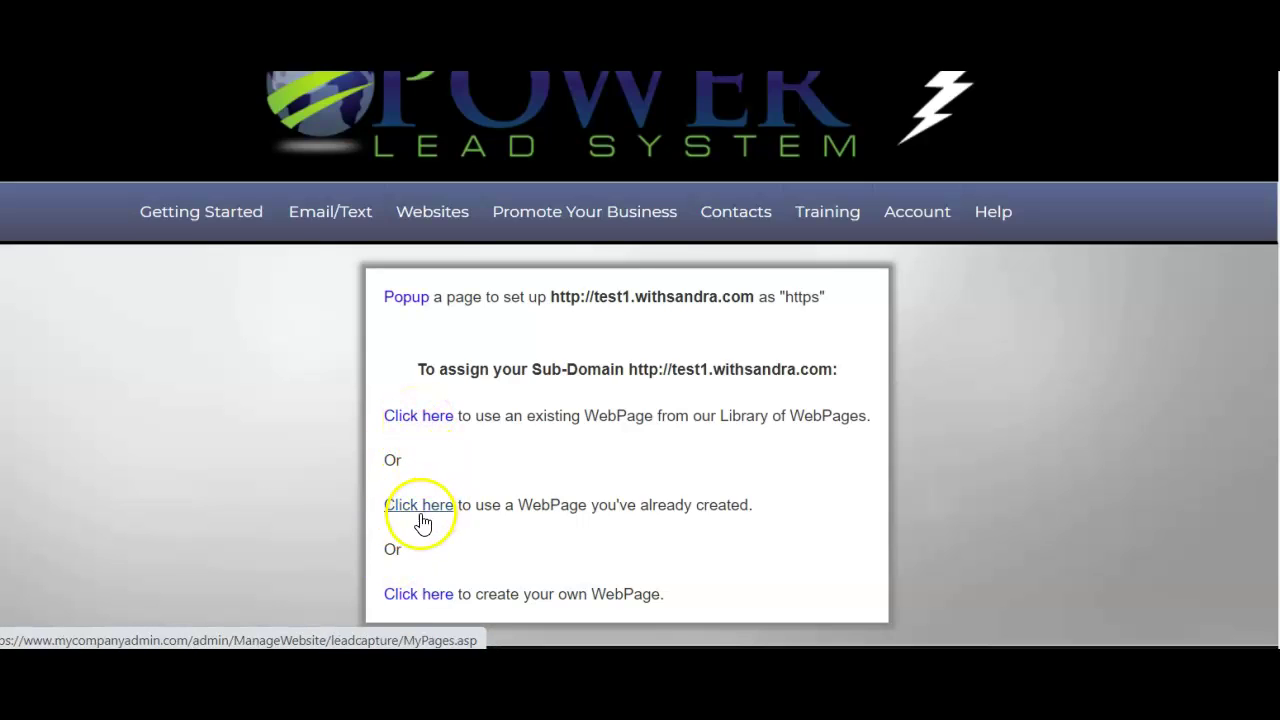
pyautogui.click(429, 425)
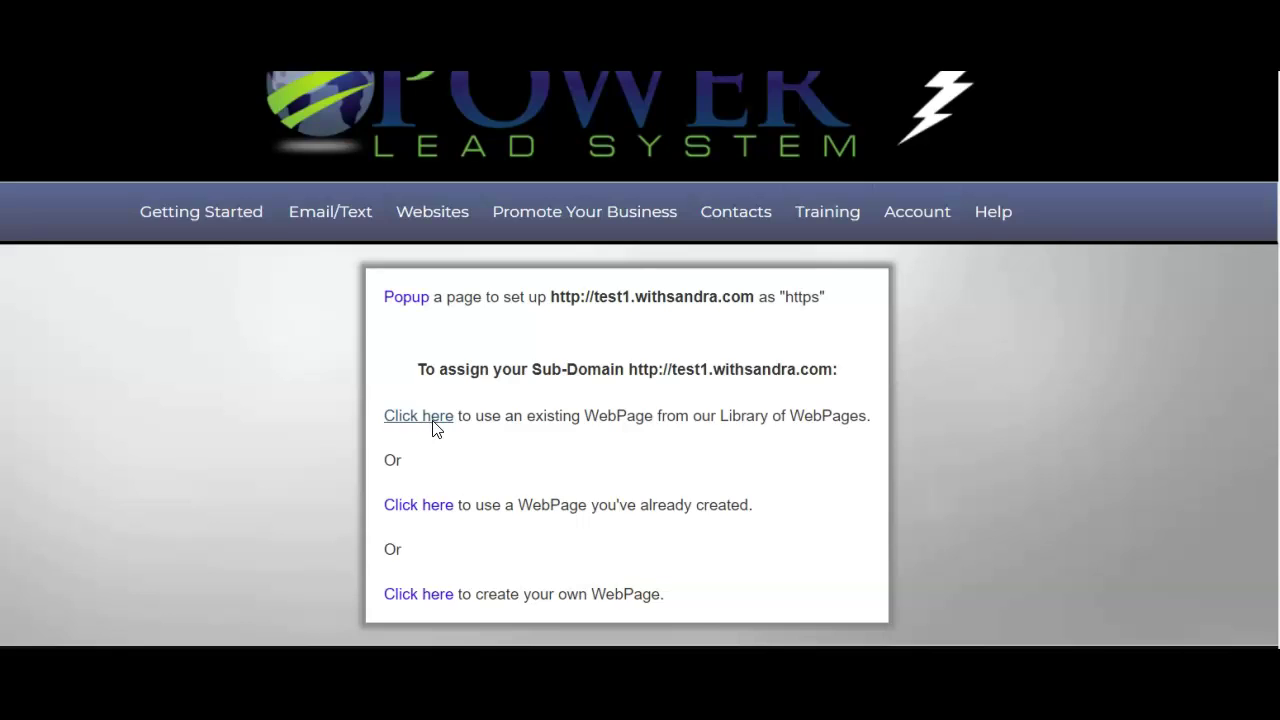
# Examine the library's ready-made sales funnels and shared pages available for the sub-domain
pyautogui.scroll(-3, 489, 429)
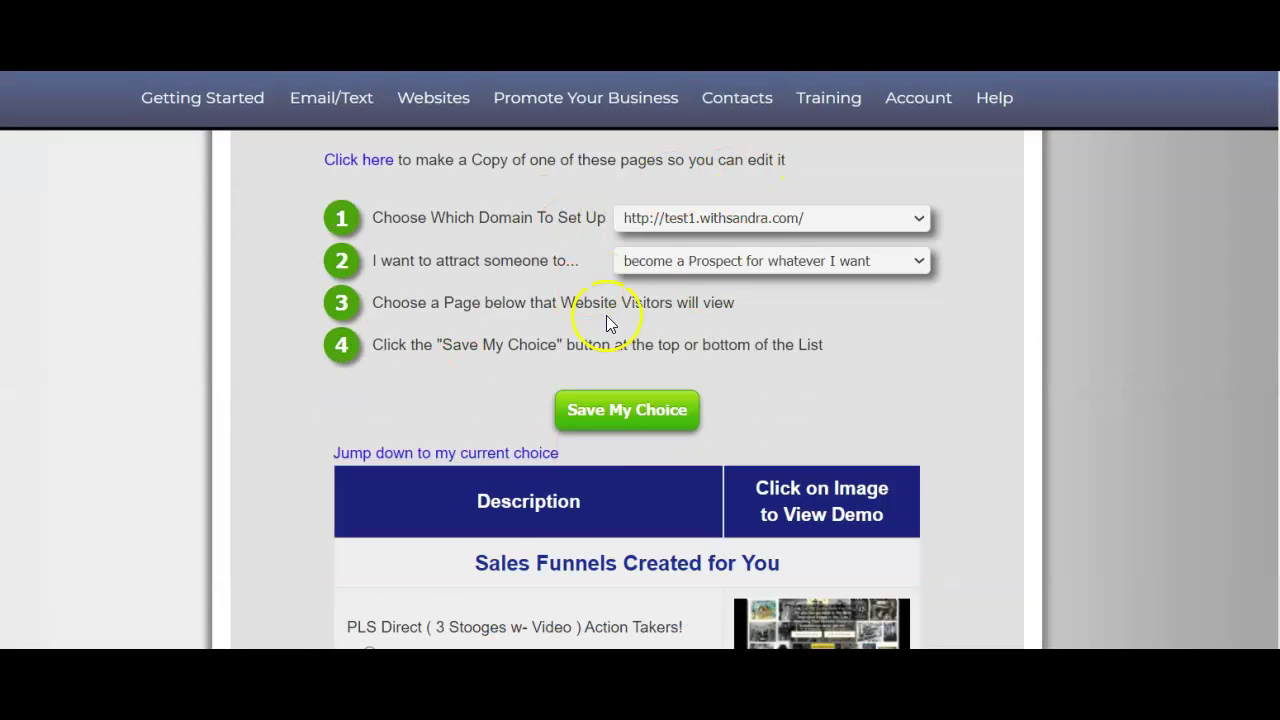
pyautogui.scroll(-1, 700, 440)
pyautogui.scroll(-1, 673, 444)
pyautogui.scroll(4, 663, 434)
pyautogui.scroll(-9, 673, 433)
pyautogui.scroll(-20, 677, 441)
pyautogui.scroll(-20, 685, 430)
pyautogui.scroll(-10, 692, 430)
pyautogui.scroll(10, 690, 423)
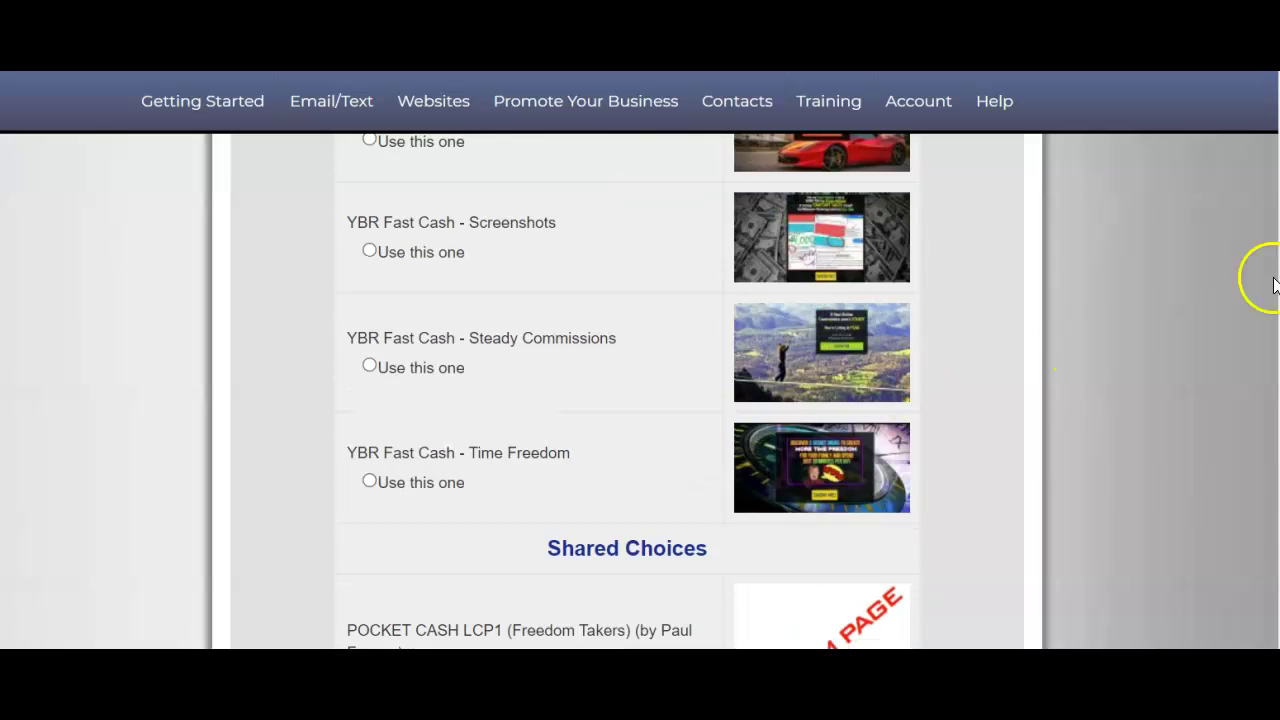
pyautogui.scroll(4, 1273, 285)
pyautogui.scroll(20, 1234, 149)
pyautogui.scroll(-2, 799, 510)
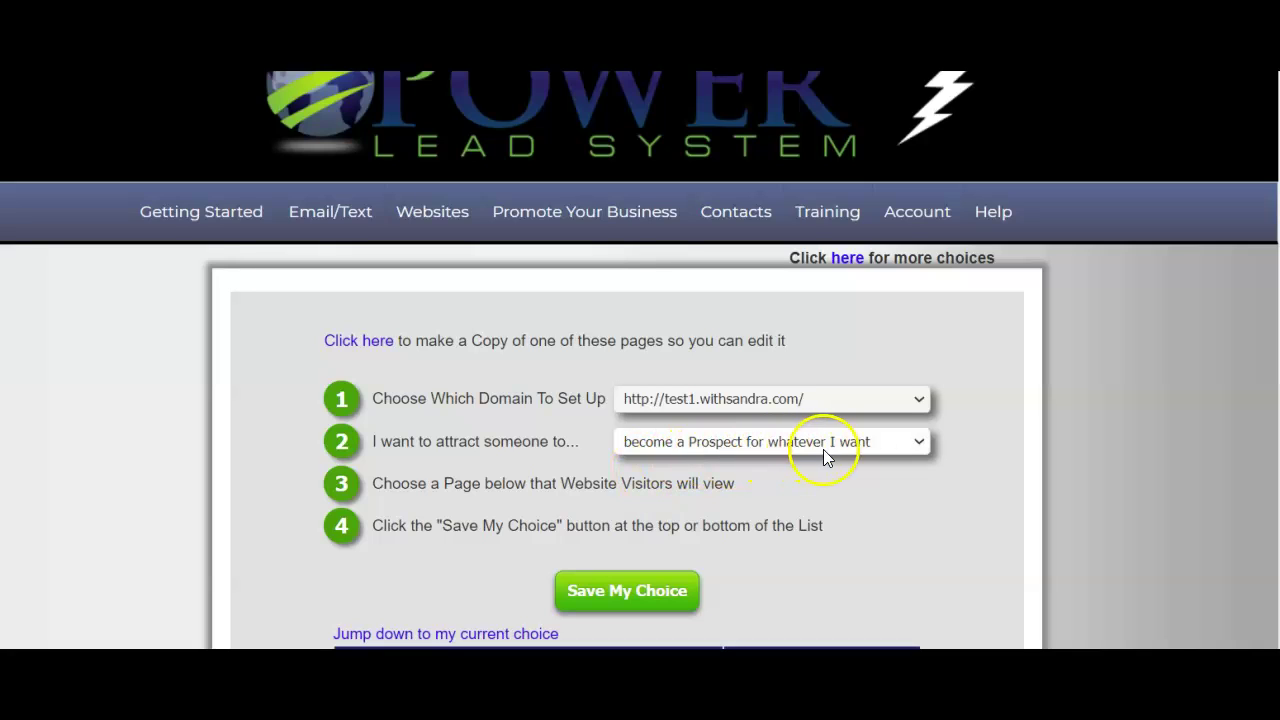
# Set the visitor goal for test1.withsandra.com to "become a Free Lead System Forever Member"
pyautogui.click(917, 442)
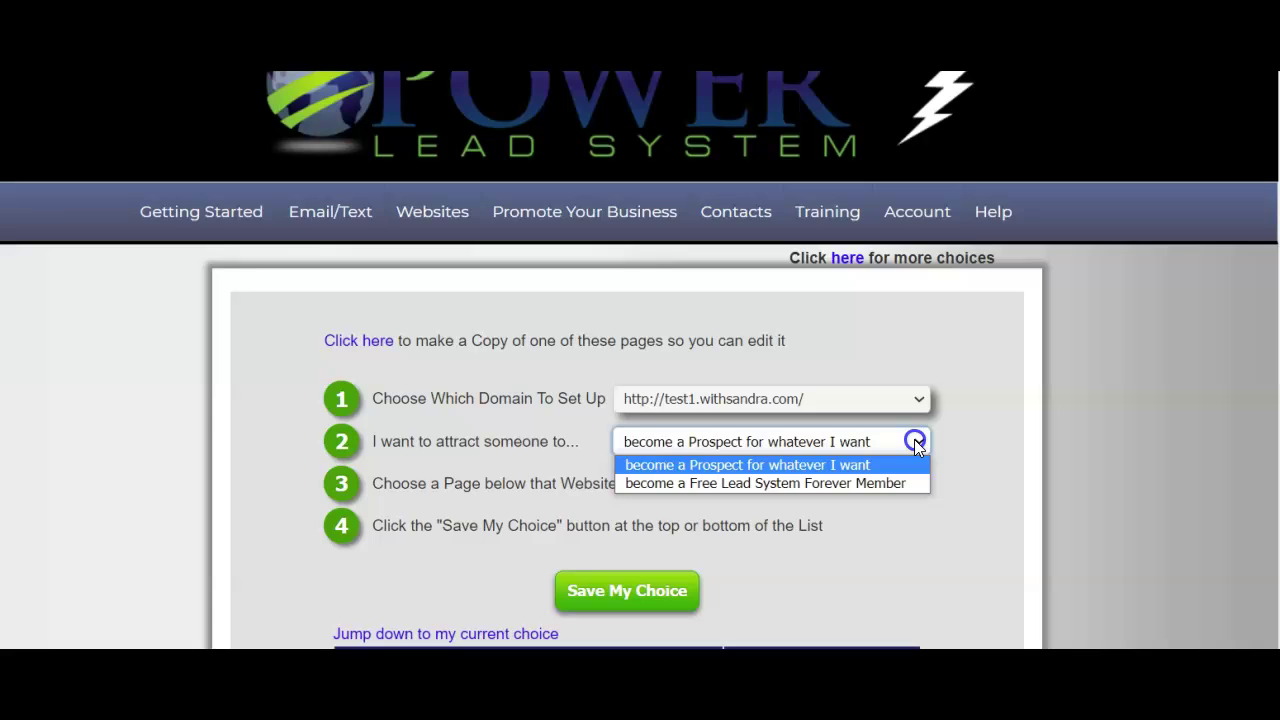
pyautogui.scroll(-2, 916, 439)
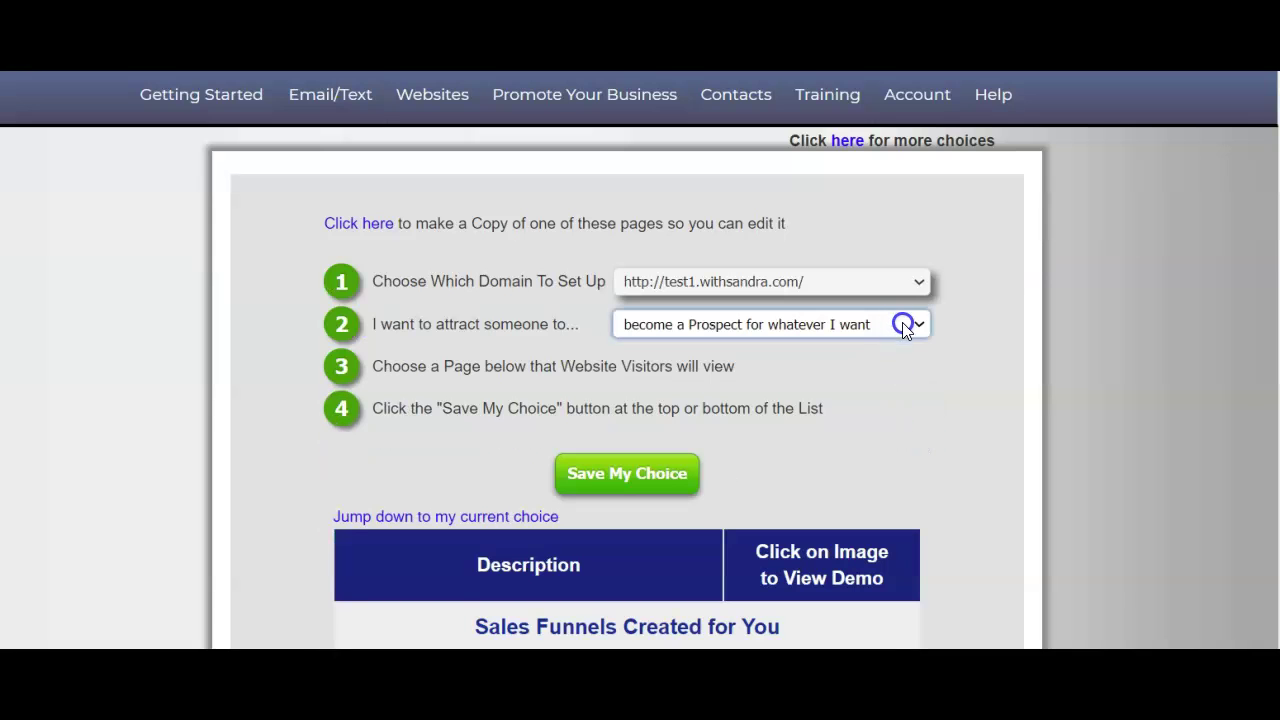
pyautogui.scroll(-1, 903, 328)
pyautogui.click(886, 270)
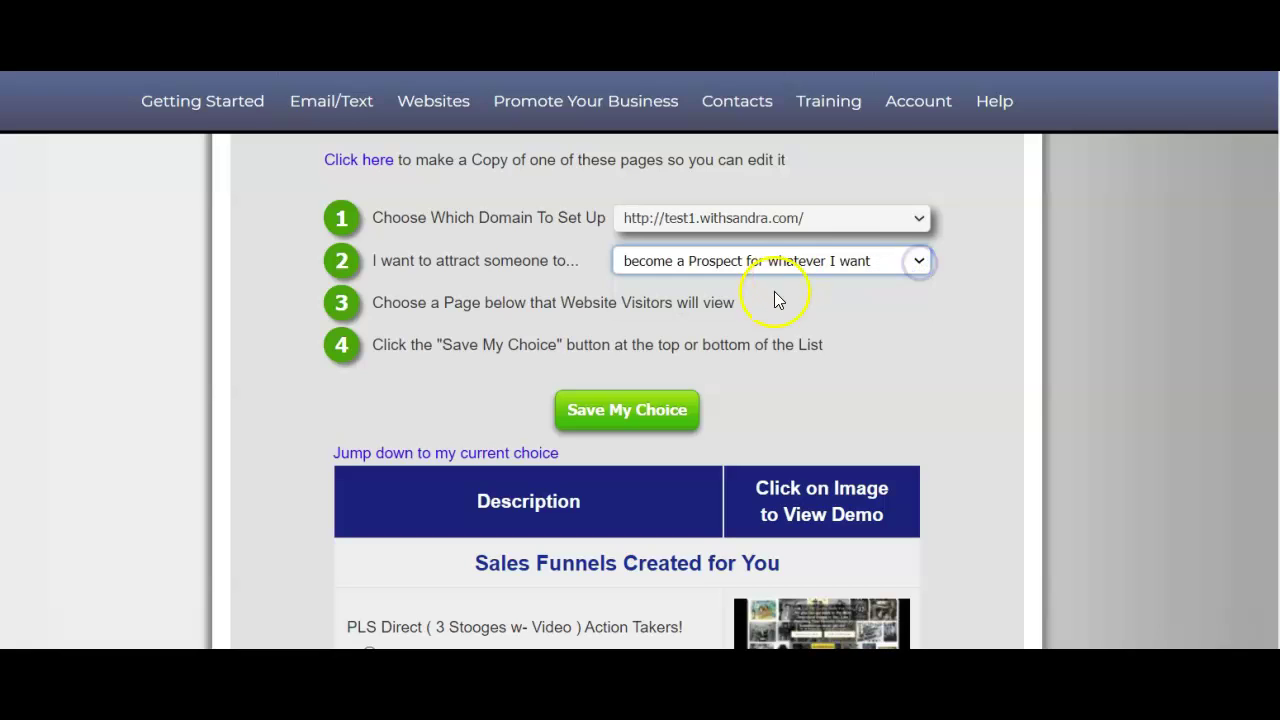
pyautogui.click(844, 266)
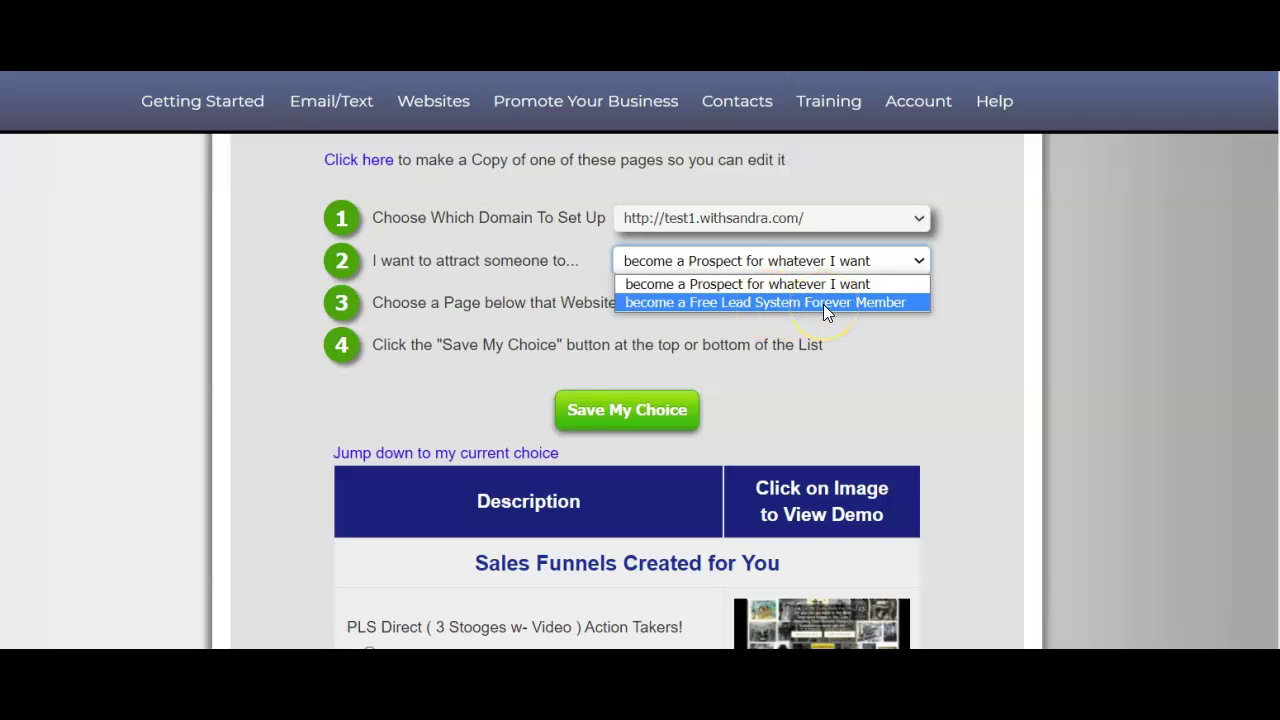
pyautogui.click(823, 304)
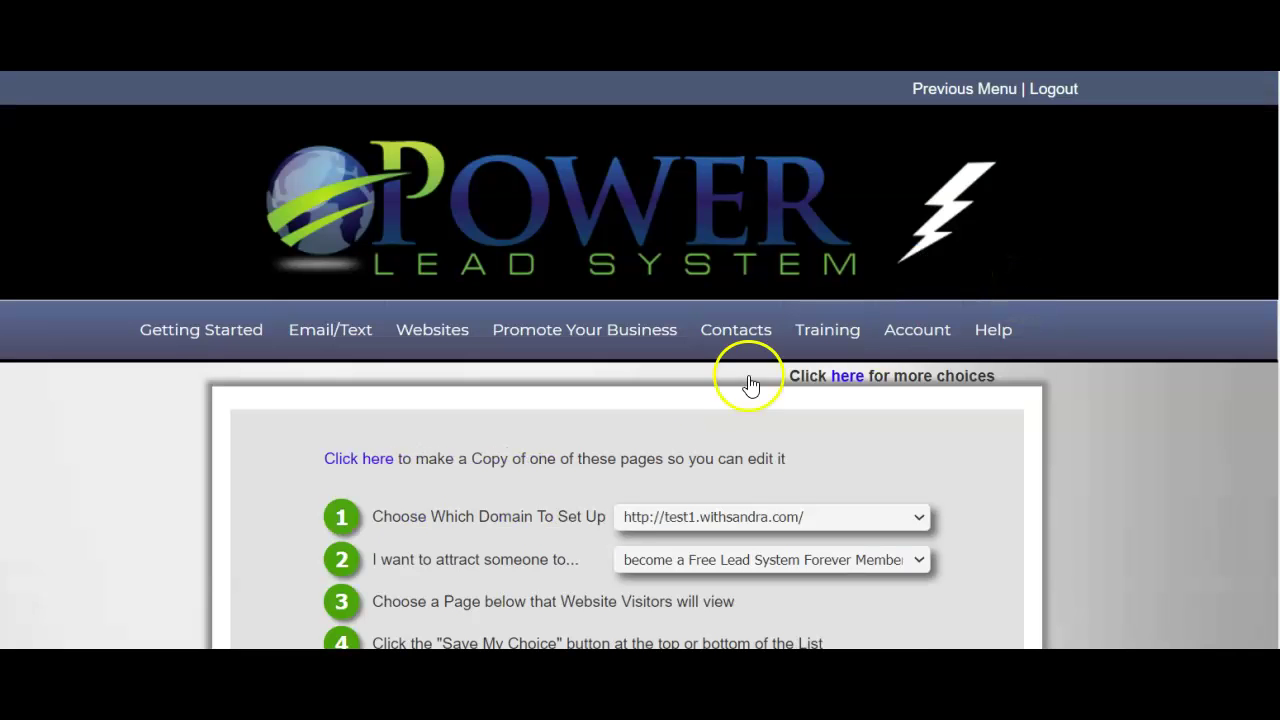
# Select FLS Lead Capture Page # 01: Promote Lead Lightning with the name & email form
pyautogui.scroll(-5, 583, 545)
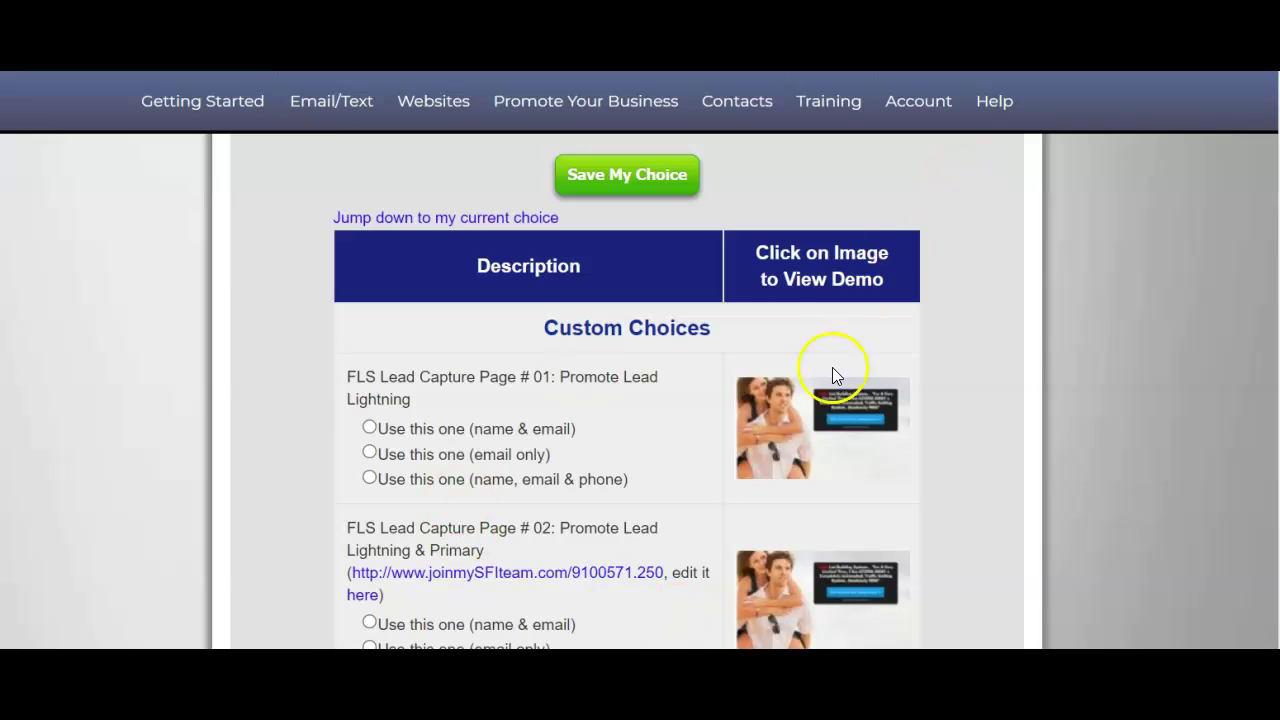
pyautogui.scroll(5, 832, 367)
pyautogui.scroll(-5, 777, 403)
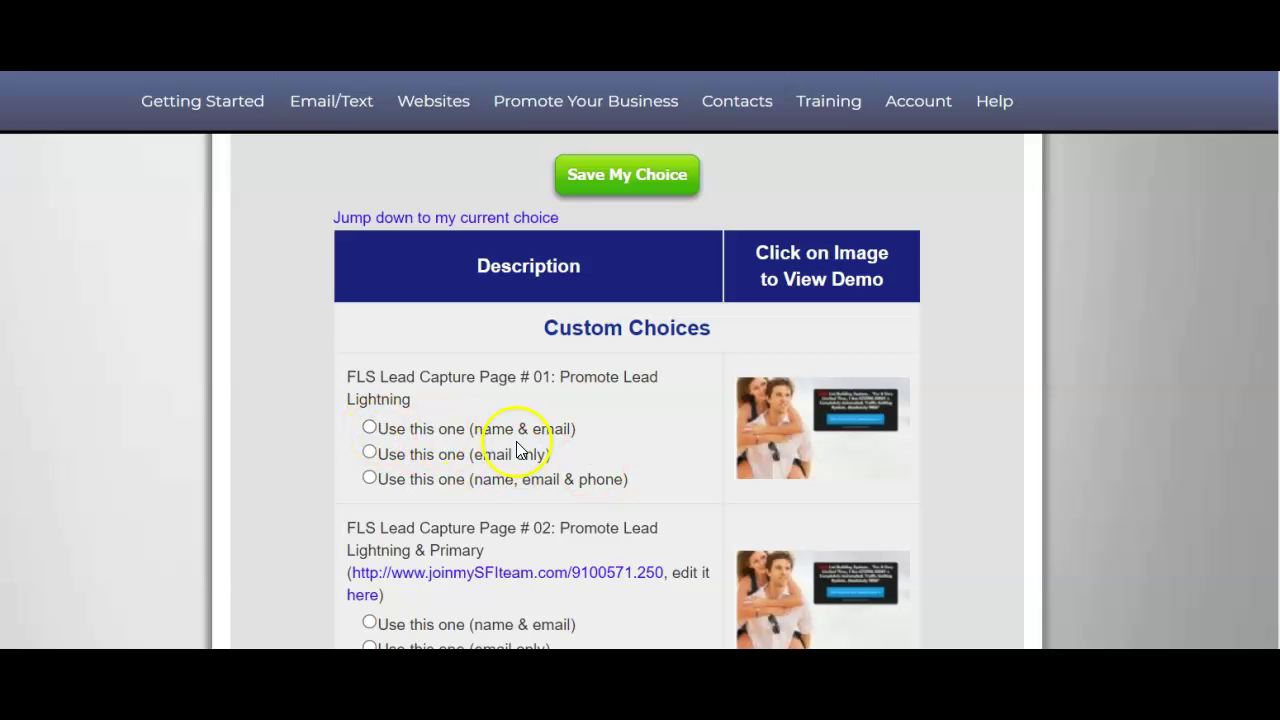
pyautogui.click(369, 428)
pyautogui.scroll(1, 600, 350)
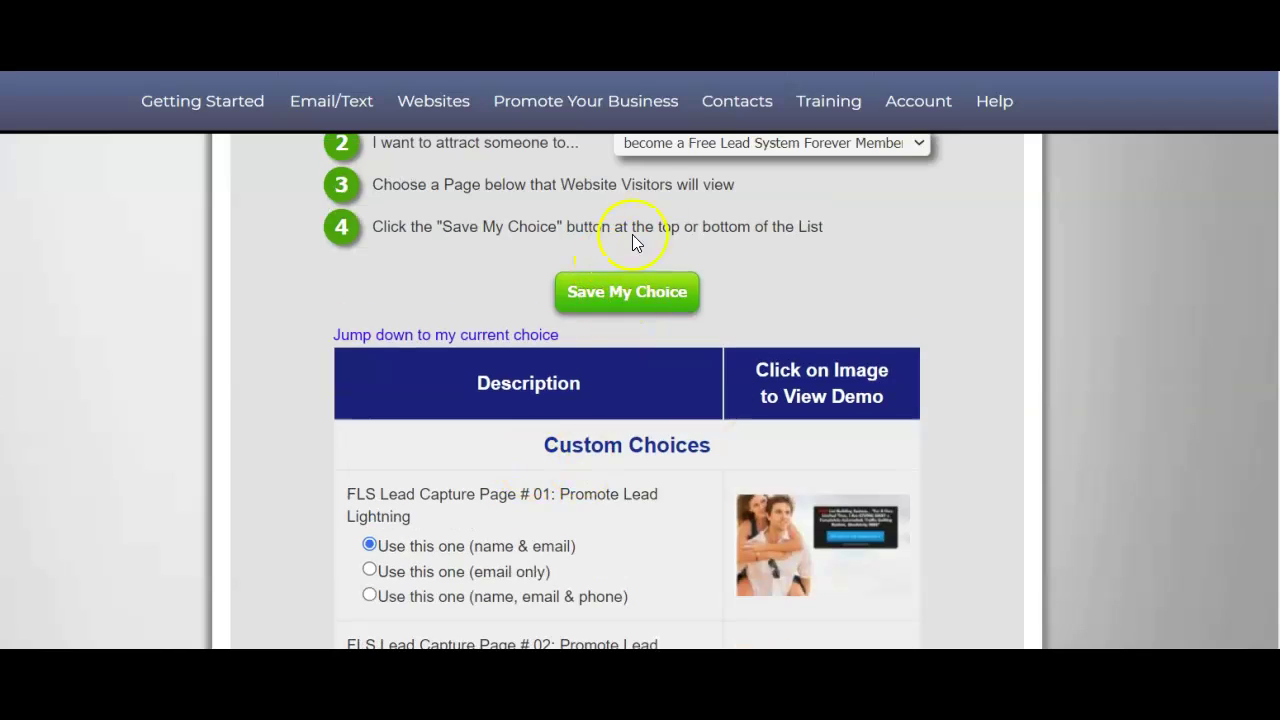
pyautogui.scroll(2, 730, 235)
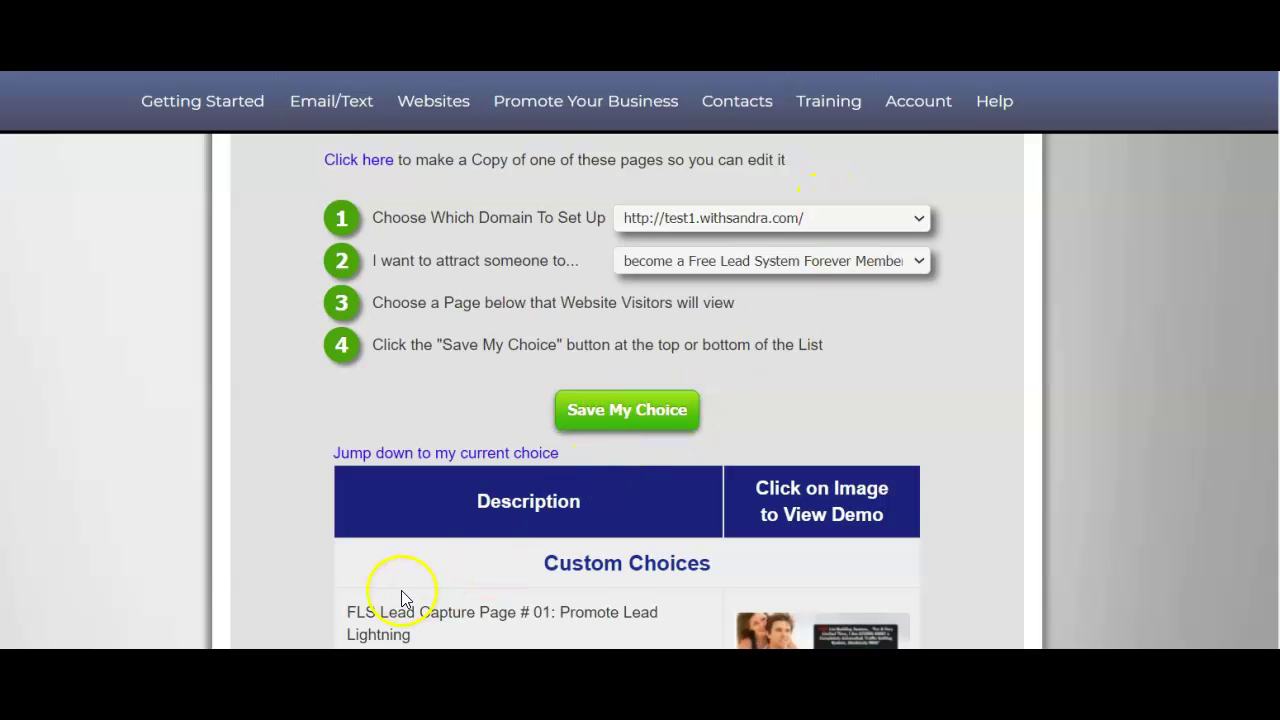
pyautogui.scroll(-1, 398, 588)
pyautogui.click(371, 545)
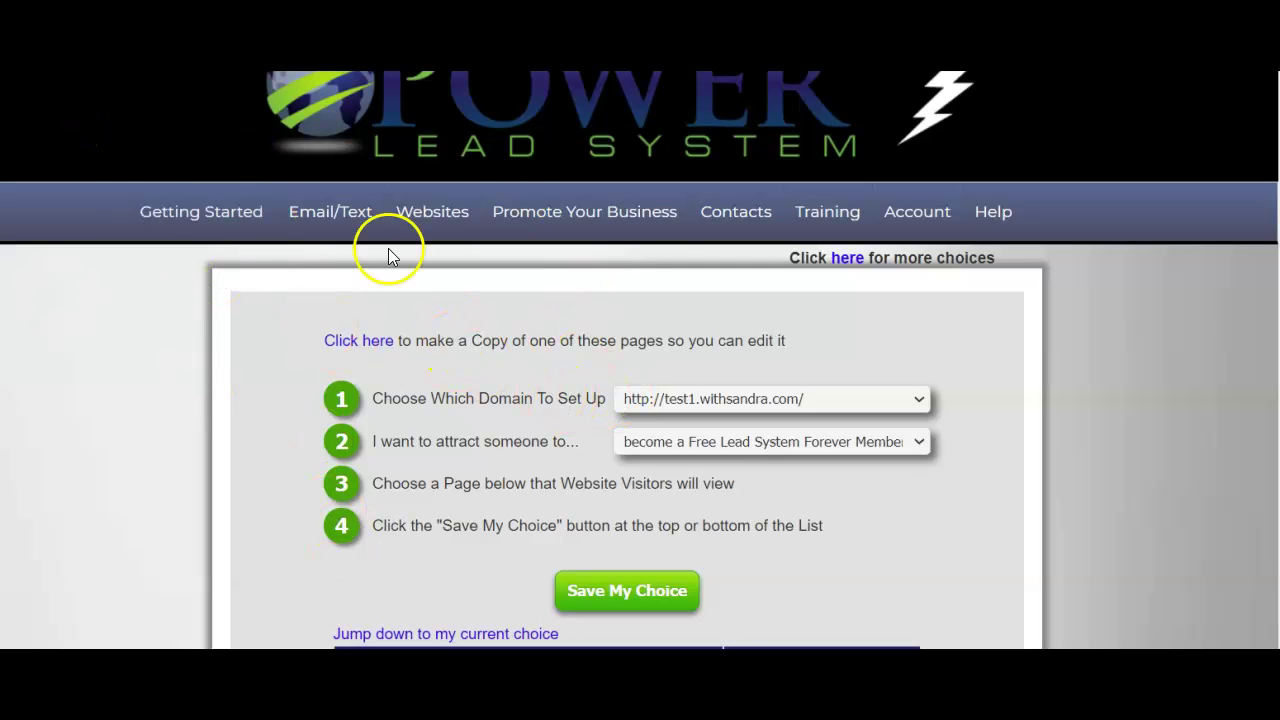
# Leave the page library and go to the Drag & Drop Editor's webpage creation options
pyautogui.scroll(-1, 450, 290)
pyautogui.scroll(3, 518, 370)
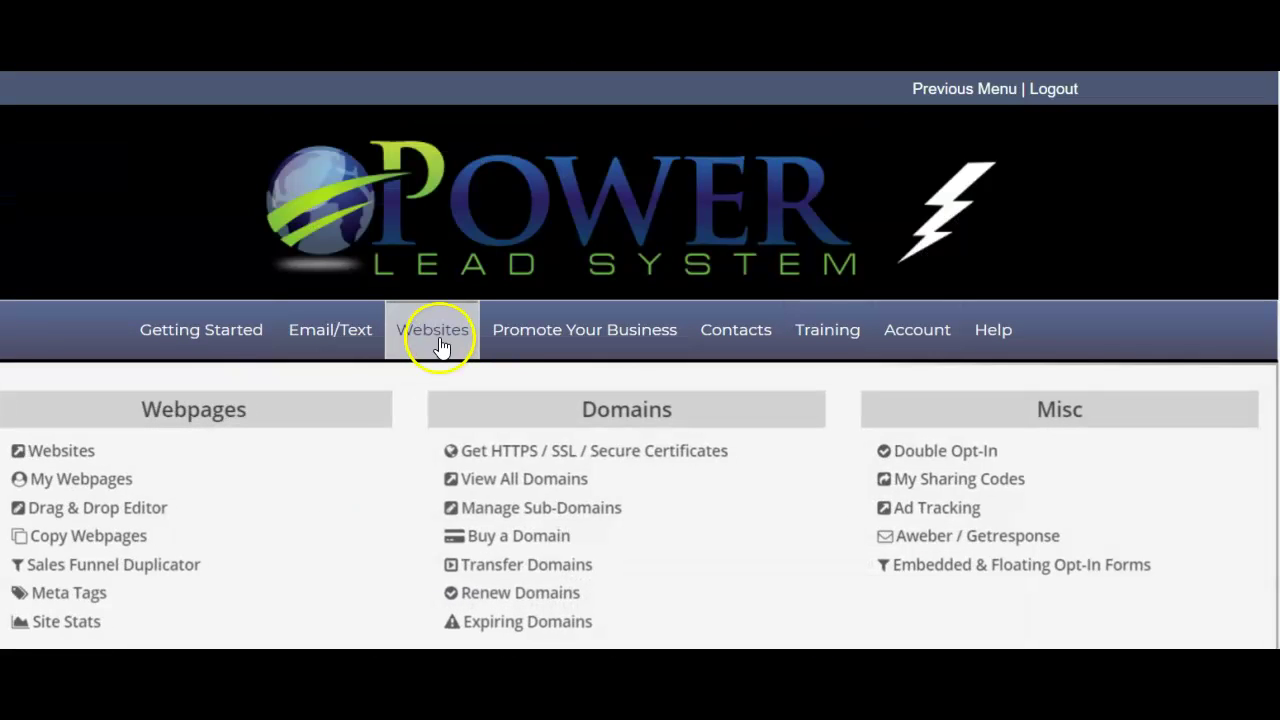
pyautogui.moveTo(434, 332)
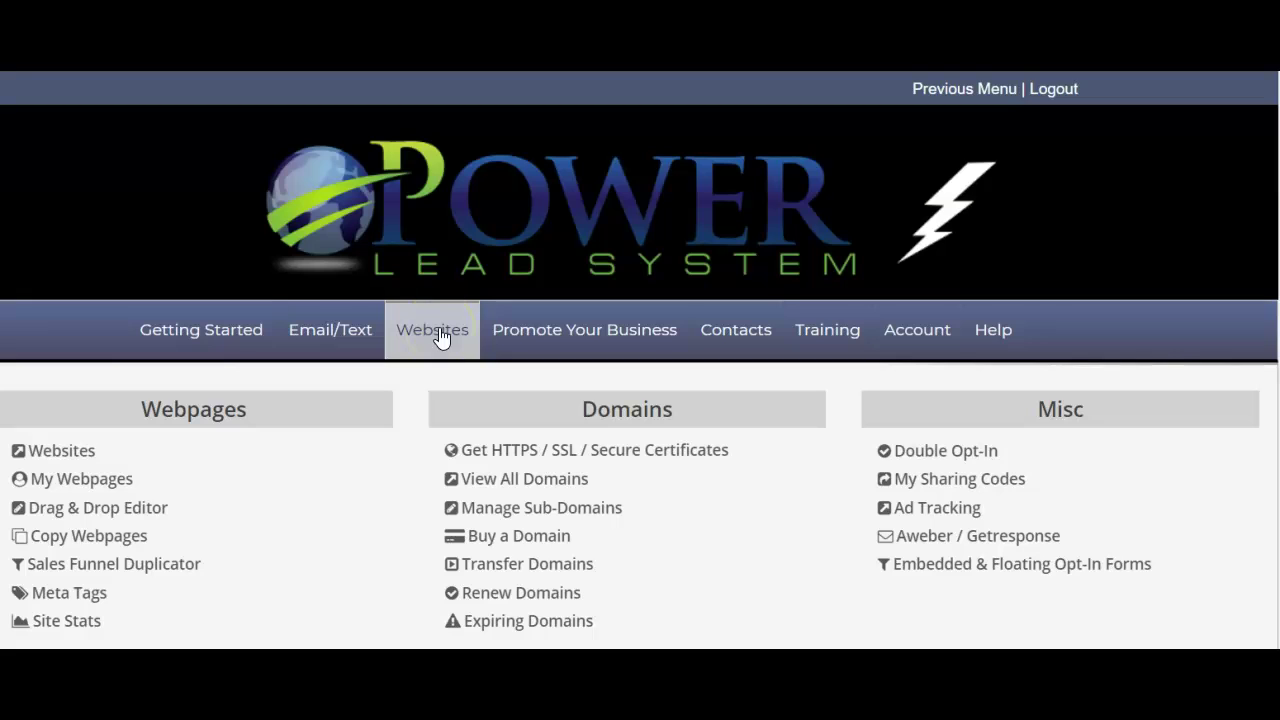
pyautogui.click(118, 520)
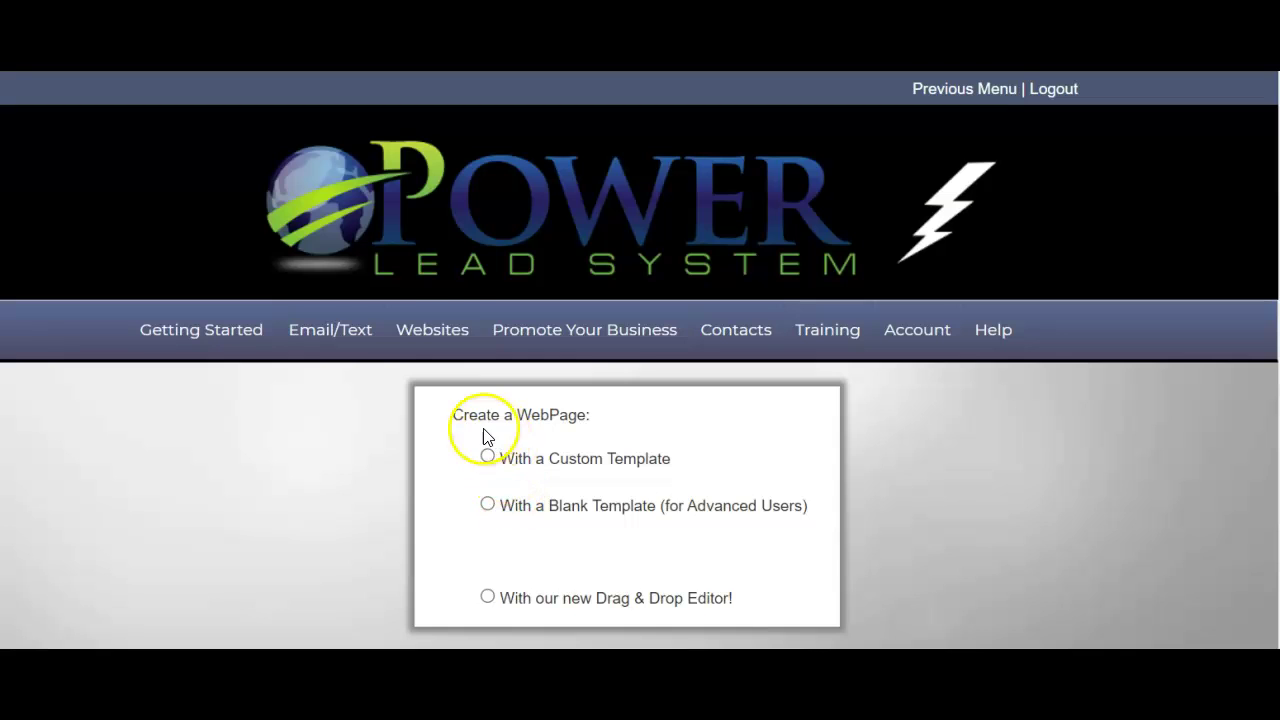
pyautogui.click(445, 336)
pyautogui.click(126, 509)
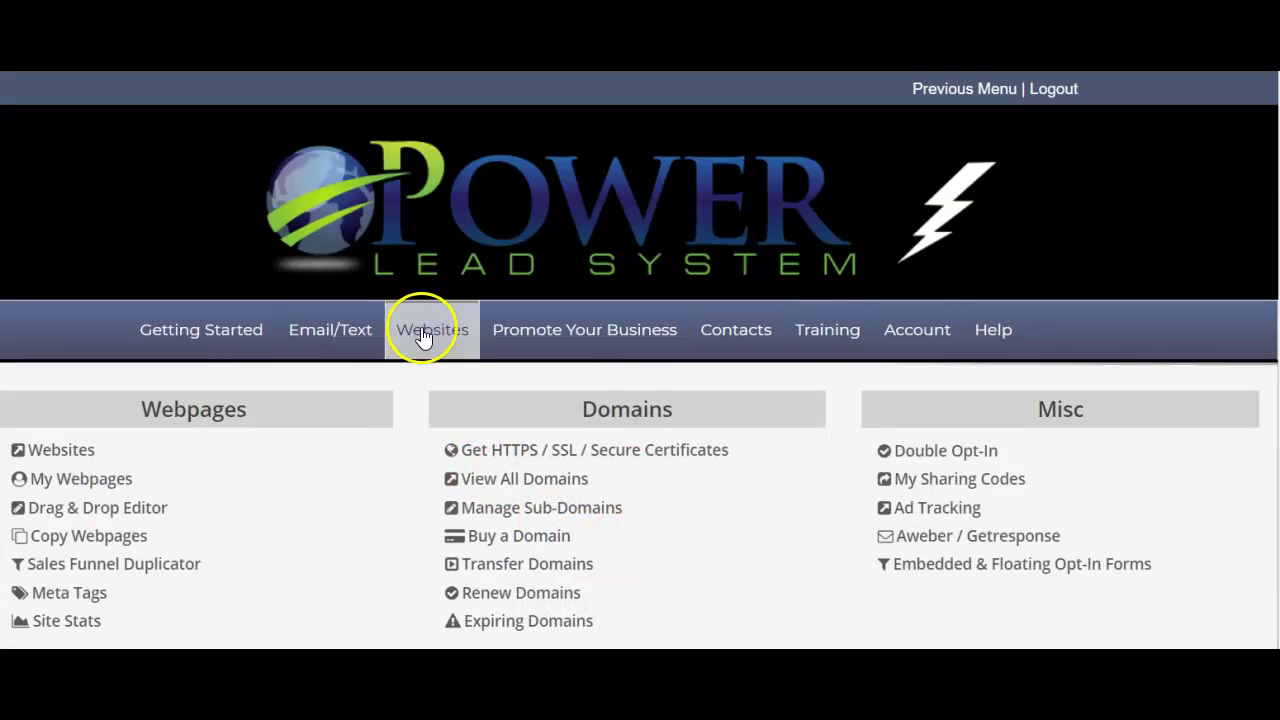
# Start creating a webpage with a custom template that uses an Opt-In form (Survey)
pyautogui.click(424, 332)
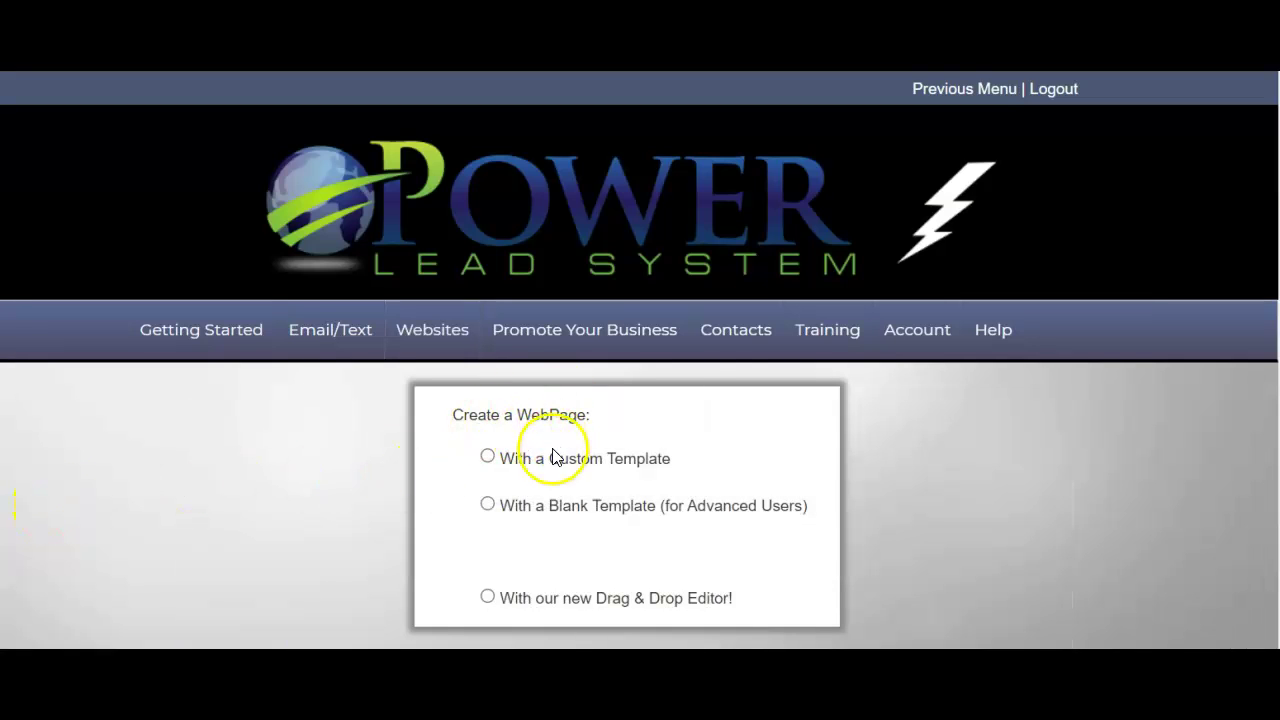
pyautogui.click(488, 457)
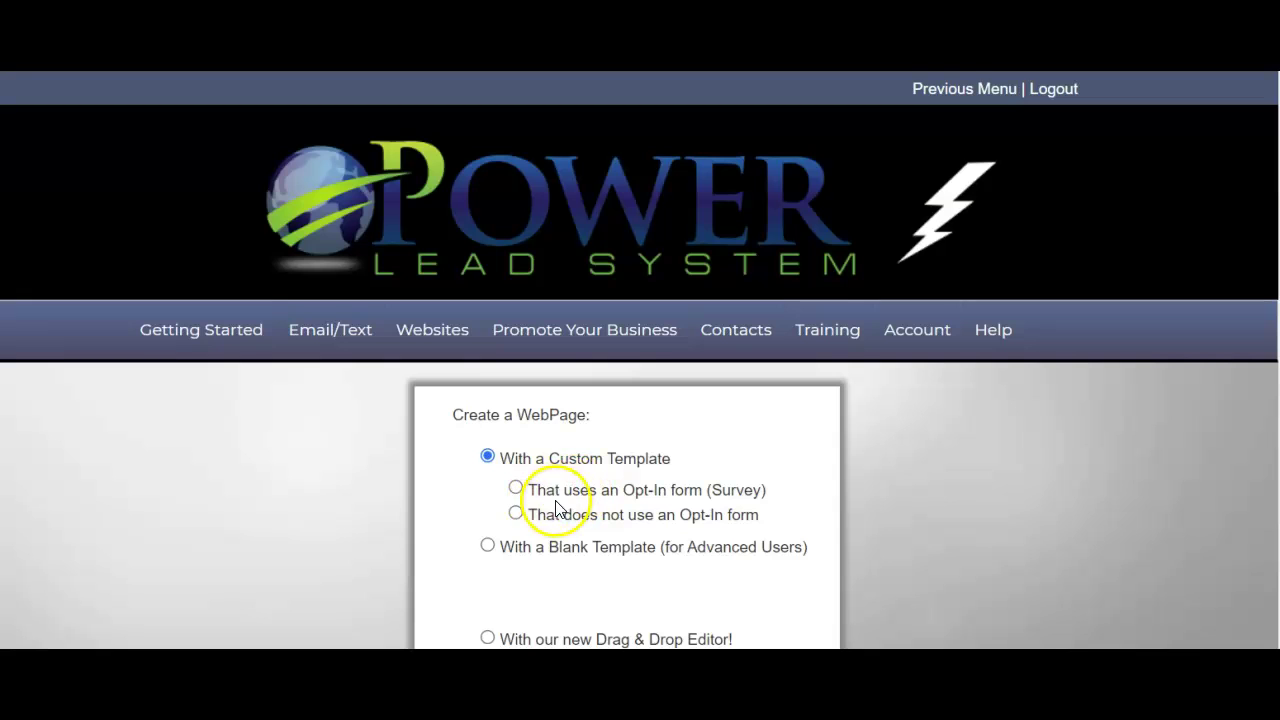
pyautogui.click(516, 487)
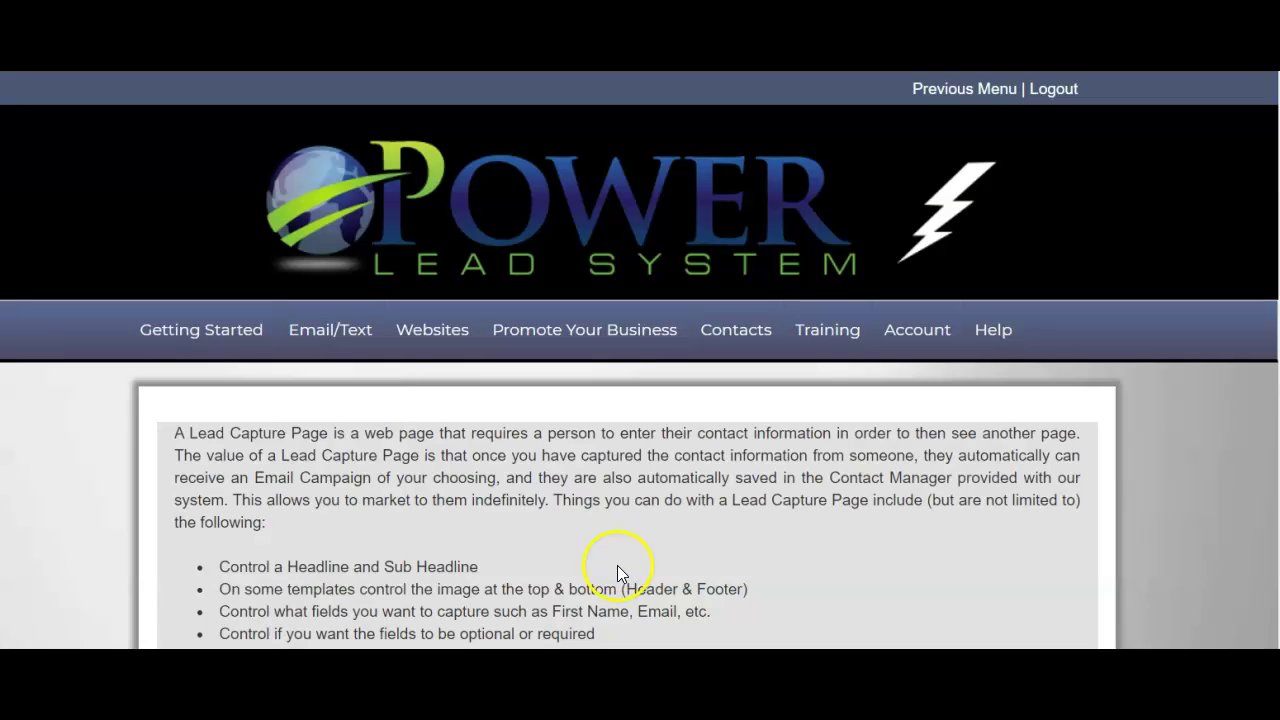
# Browse the lead capture page templates and open the Full Screen Image choices
pyautogui.scroll(-5, 472, 524)
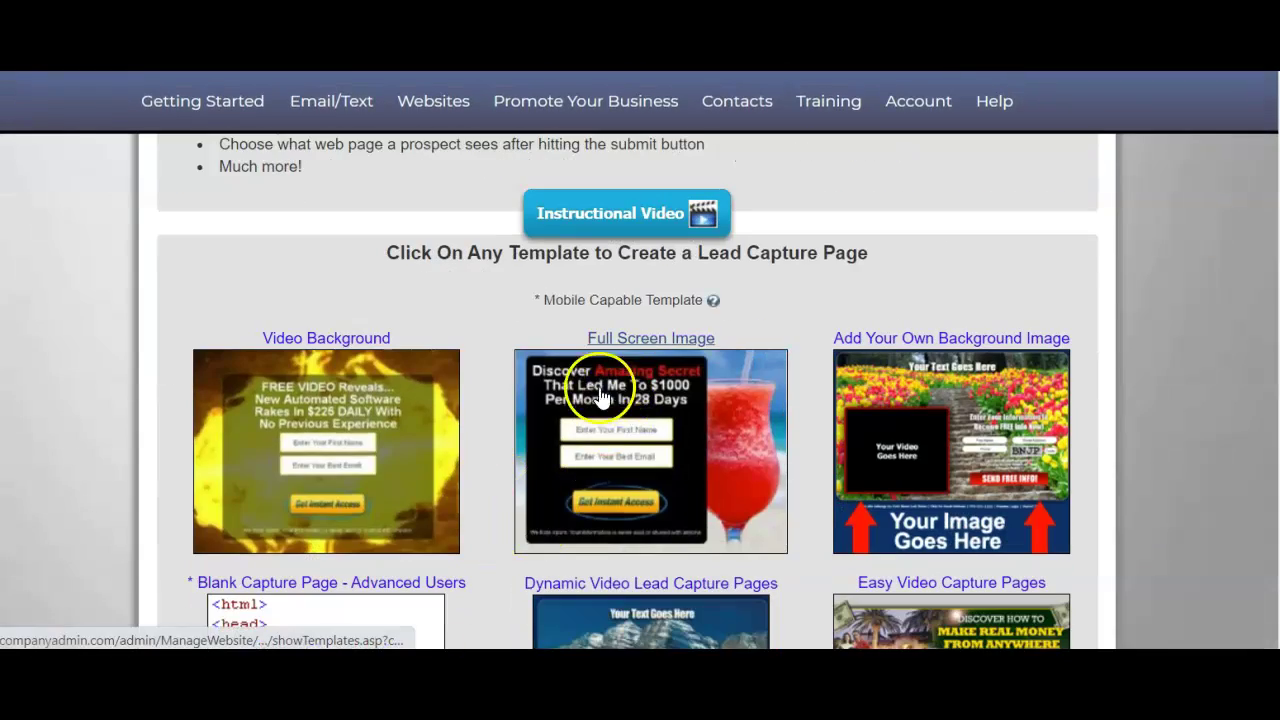
pyautogui.scroll(-8, 400, 429)
pyautogui.scroll(-3, 688, 525)
pyautogui.scroll(7, 643, 534)
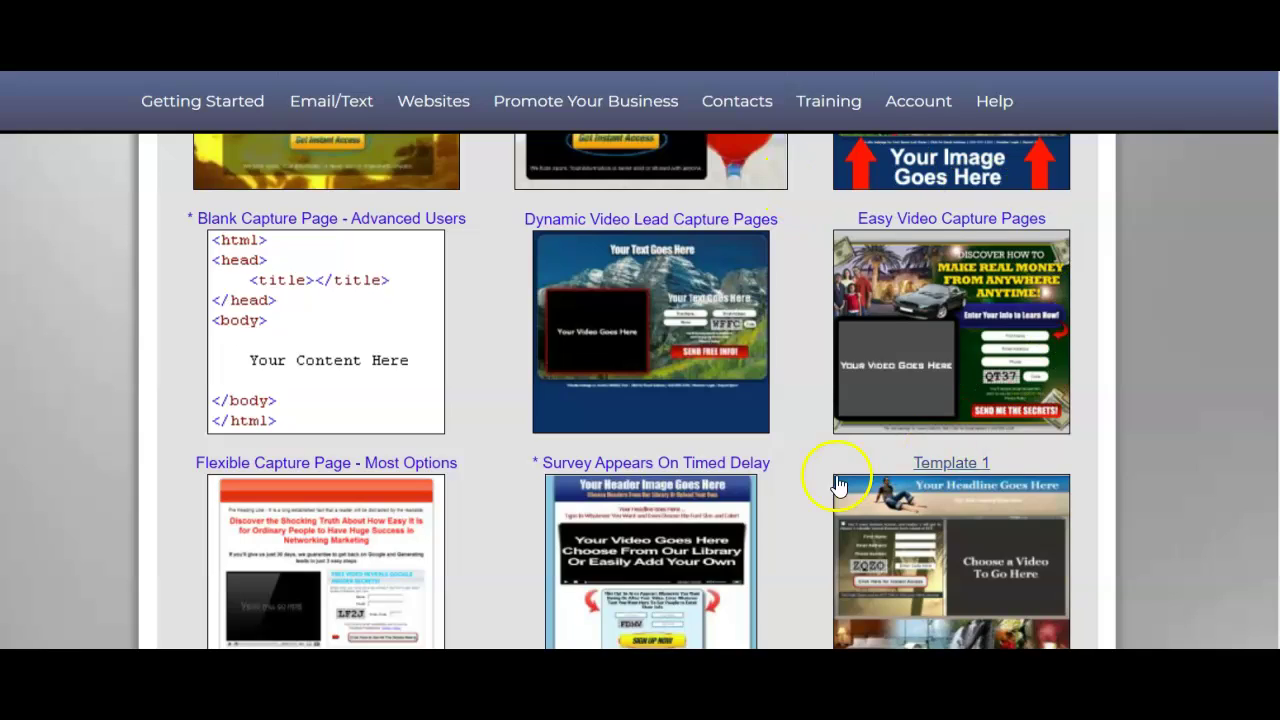
pyautogui.scroll(4, 834, 466)
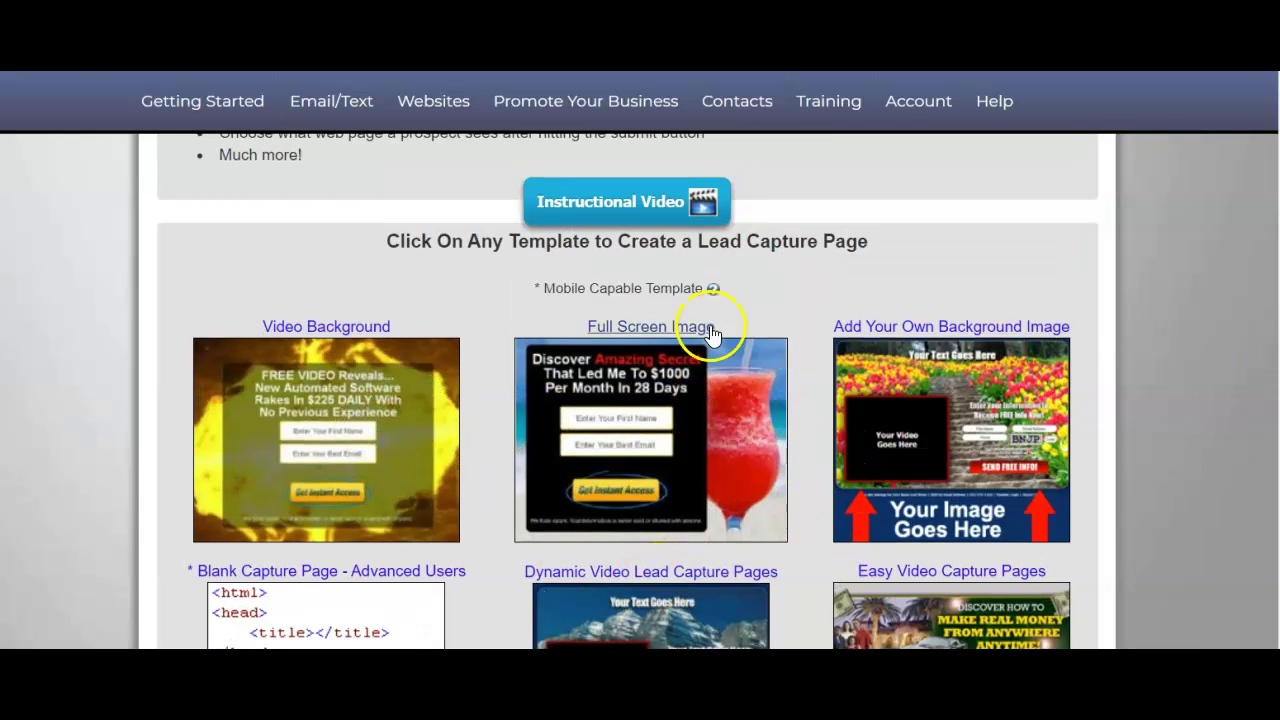
pyautogui.scroll(-1, 918, 492)
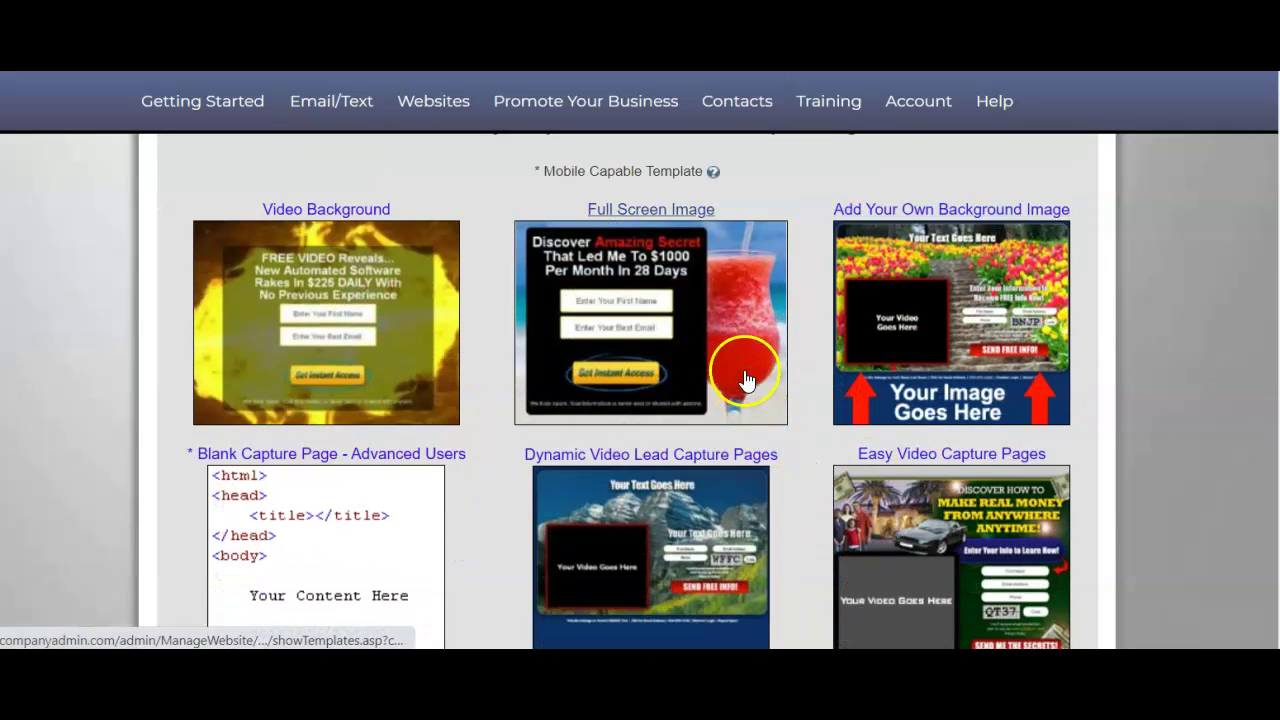
pyautogui.click(669, 345)
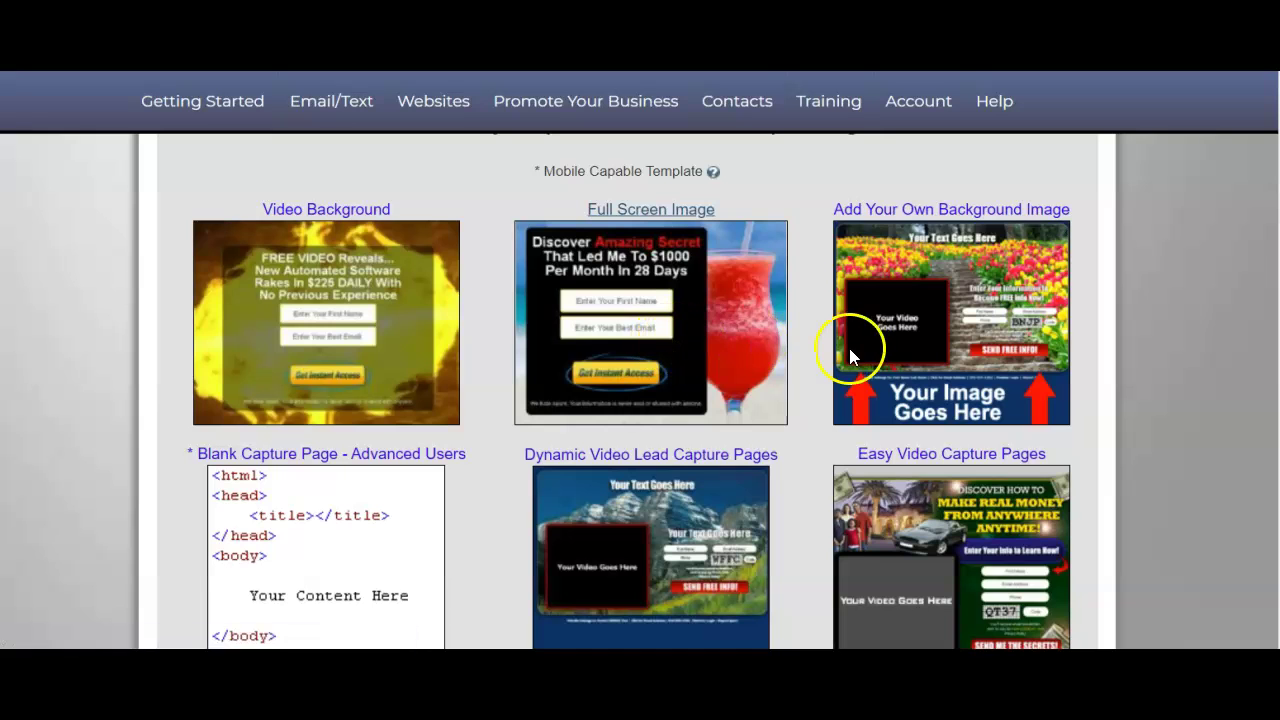
# Preview Option 1 of the Full Screen Image templates and choose it for the webpage
pyautogui.scroll(-3, 420, 490)
pyautogui.scroll(-1, 400, 510)
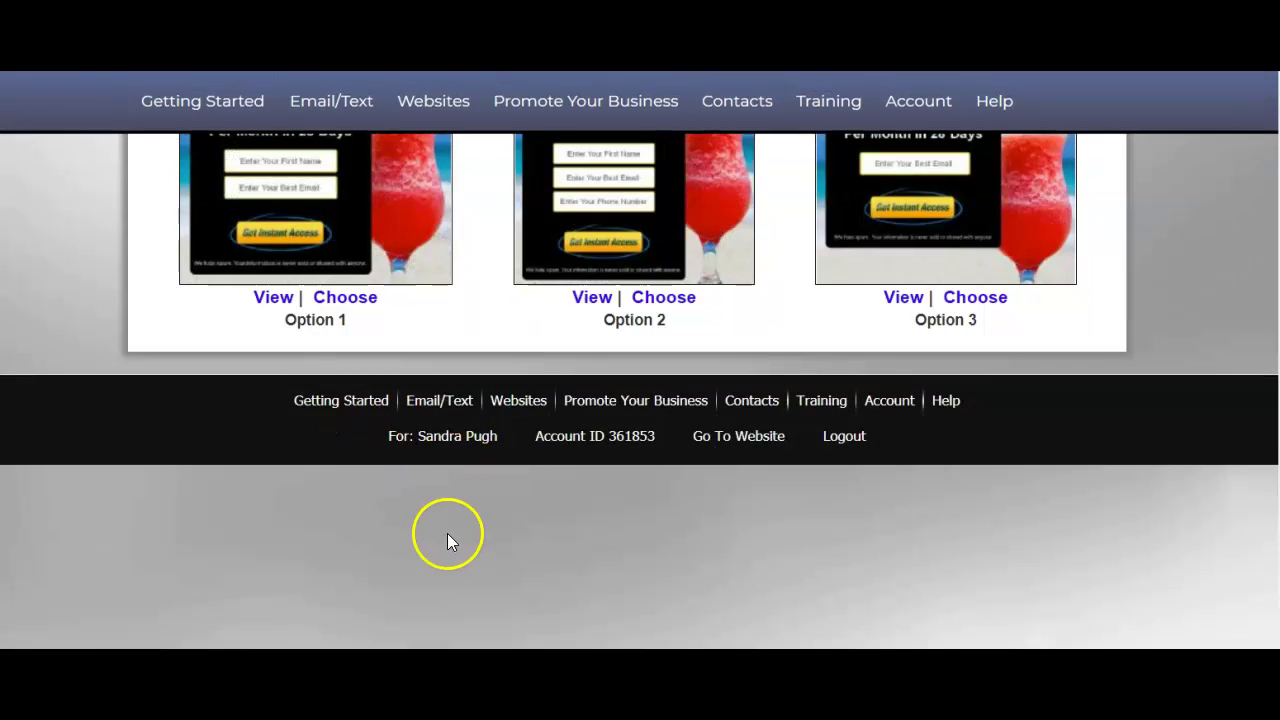
pyautogui.scroll(1, 383, 471)
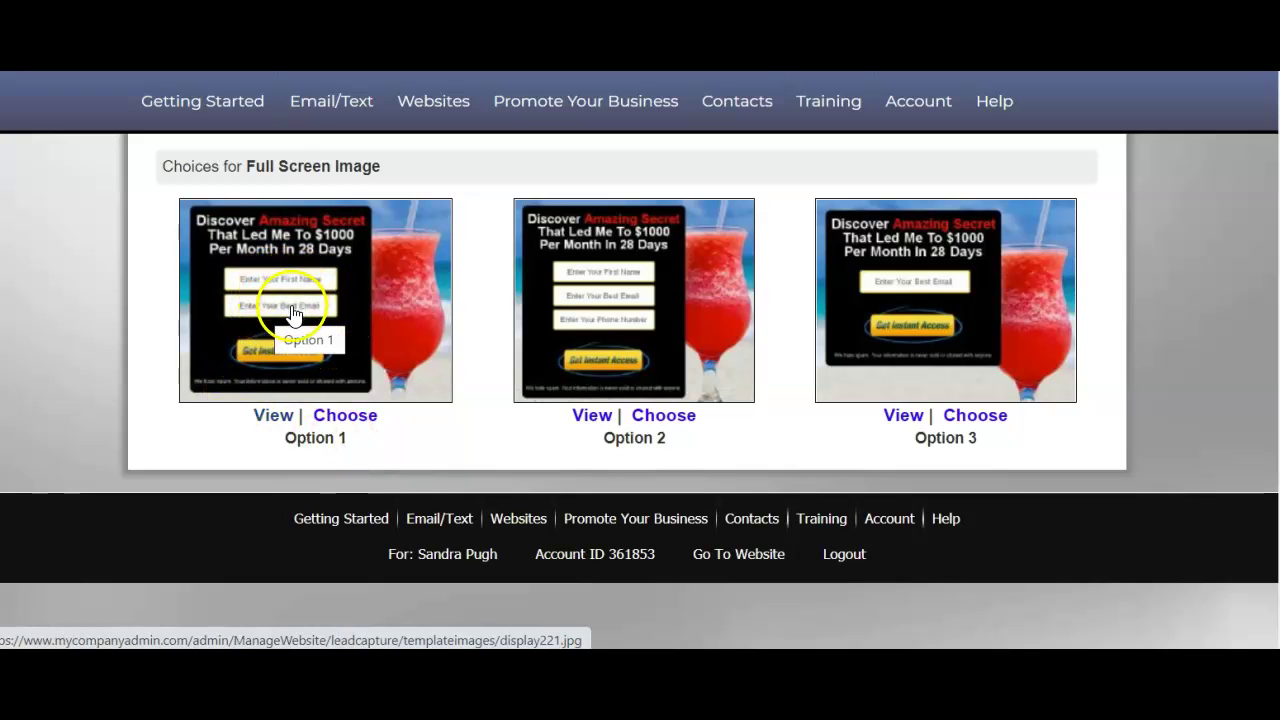
pyautogui.click(345, 418)
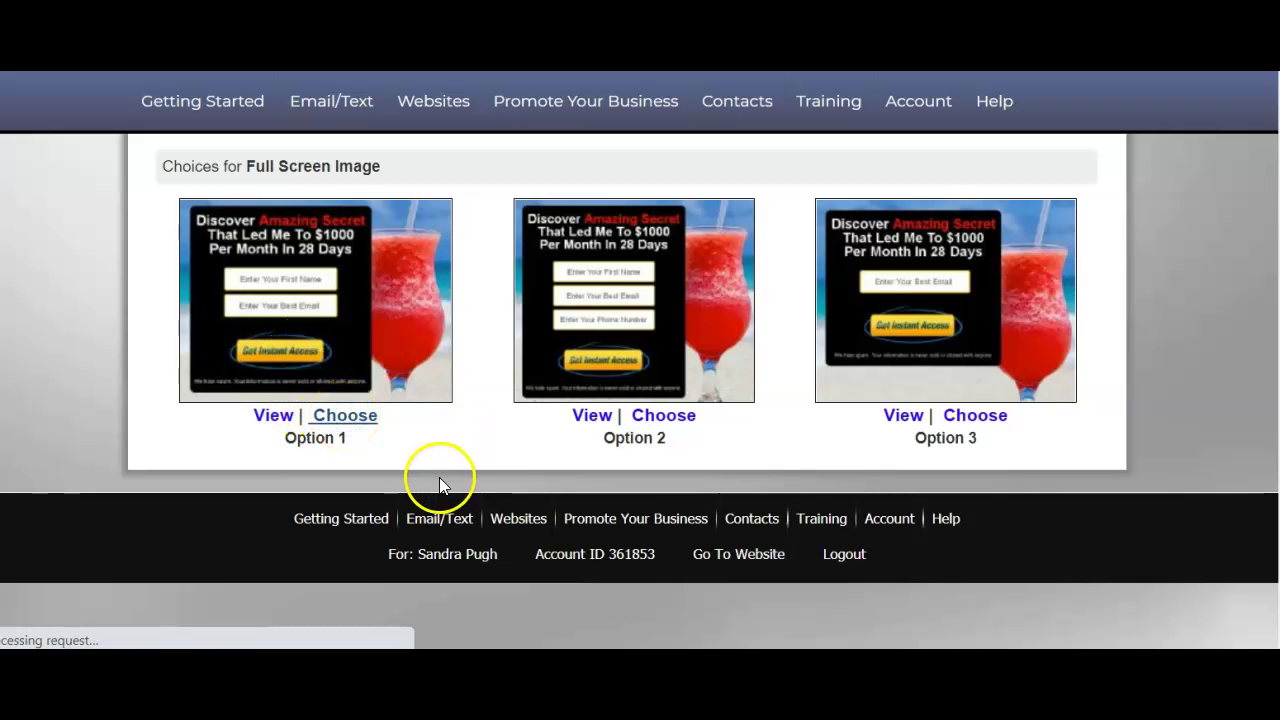
pyautogui.scroll(-1, 105, 97)
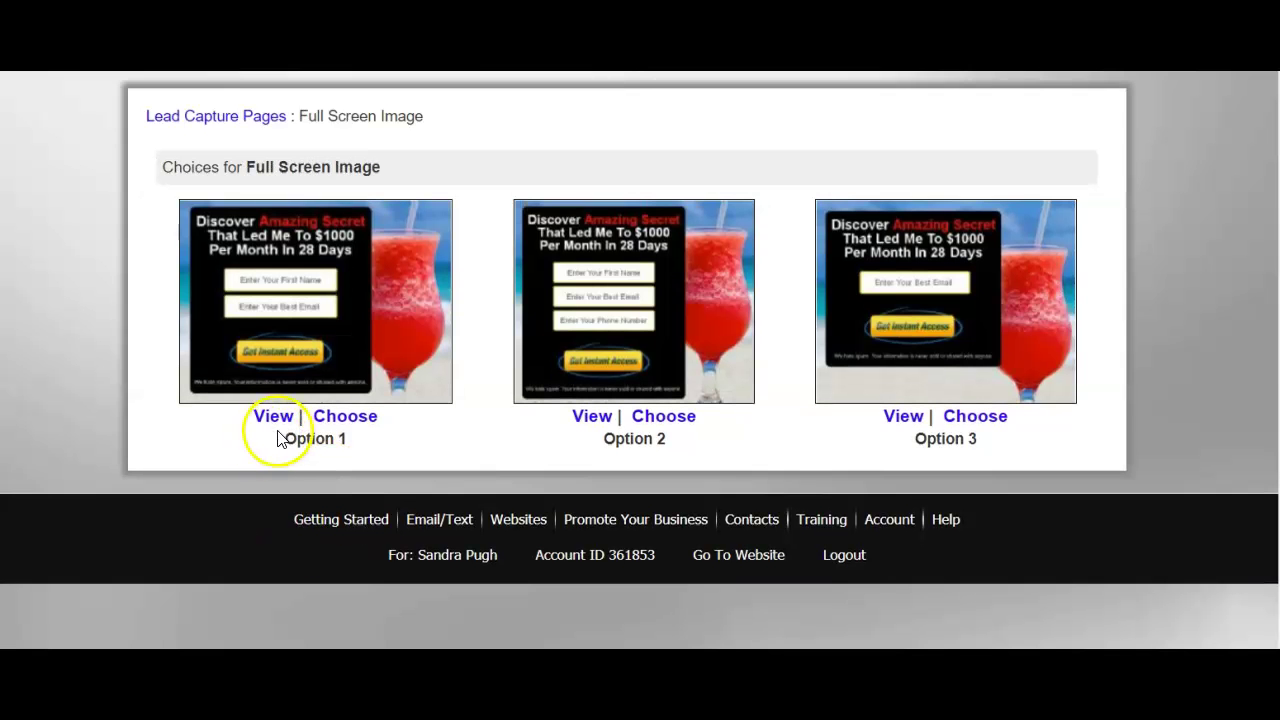
pyautogui.click(273, 420)
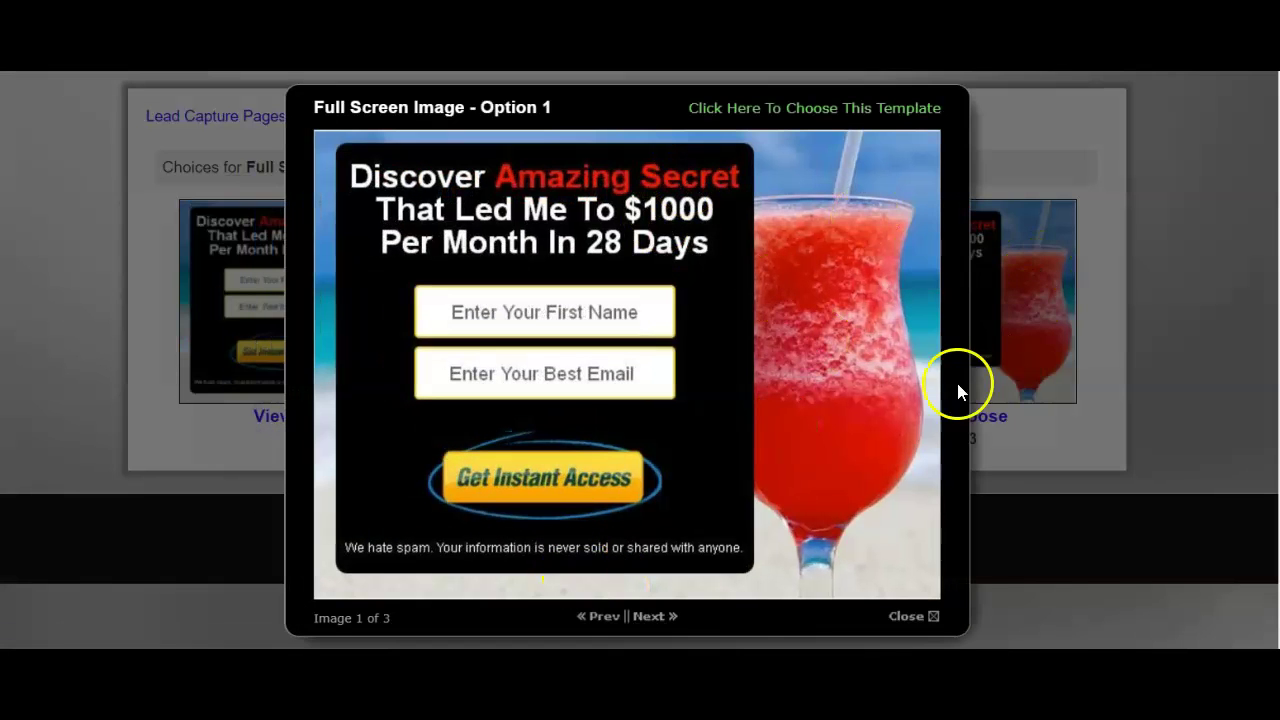
pyautogui.click(1210, 284)
pyautogui.click(340, 420)
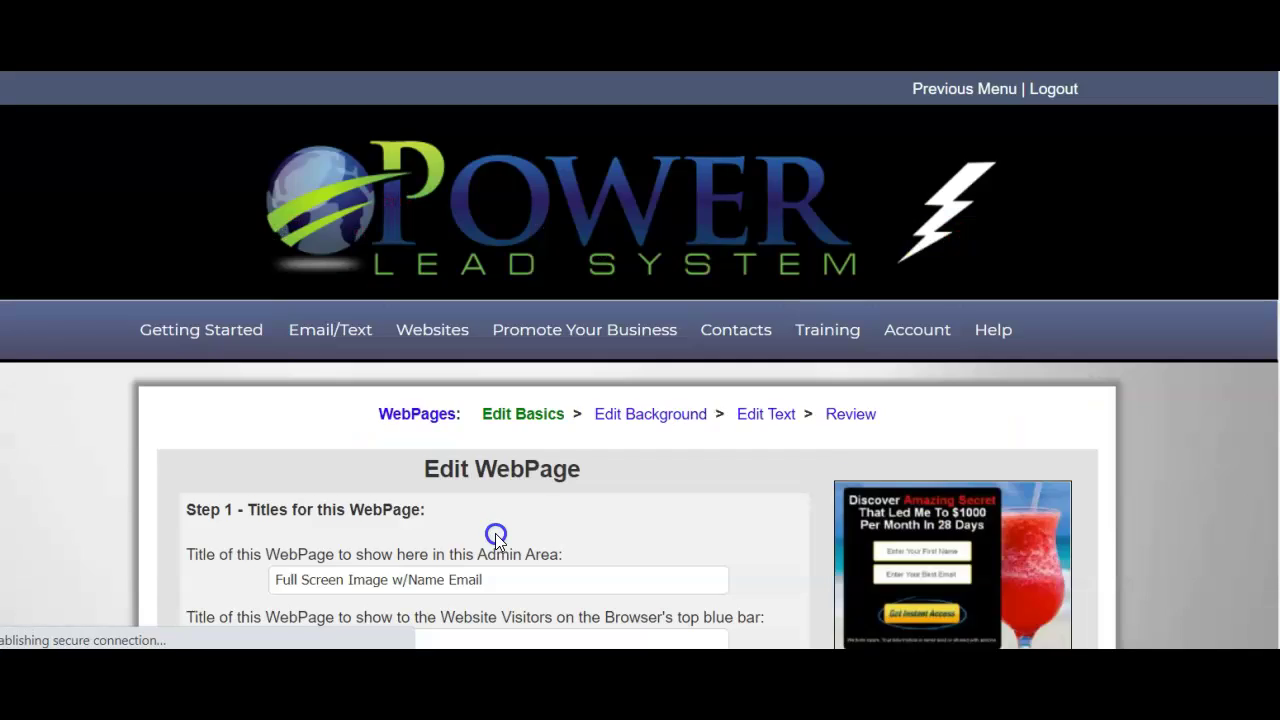
# Assign the webpage a new address on the existing domain, using the sub-domain test1 with withsandra.com
pyautogui.scroll(-3, 560, 546)
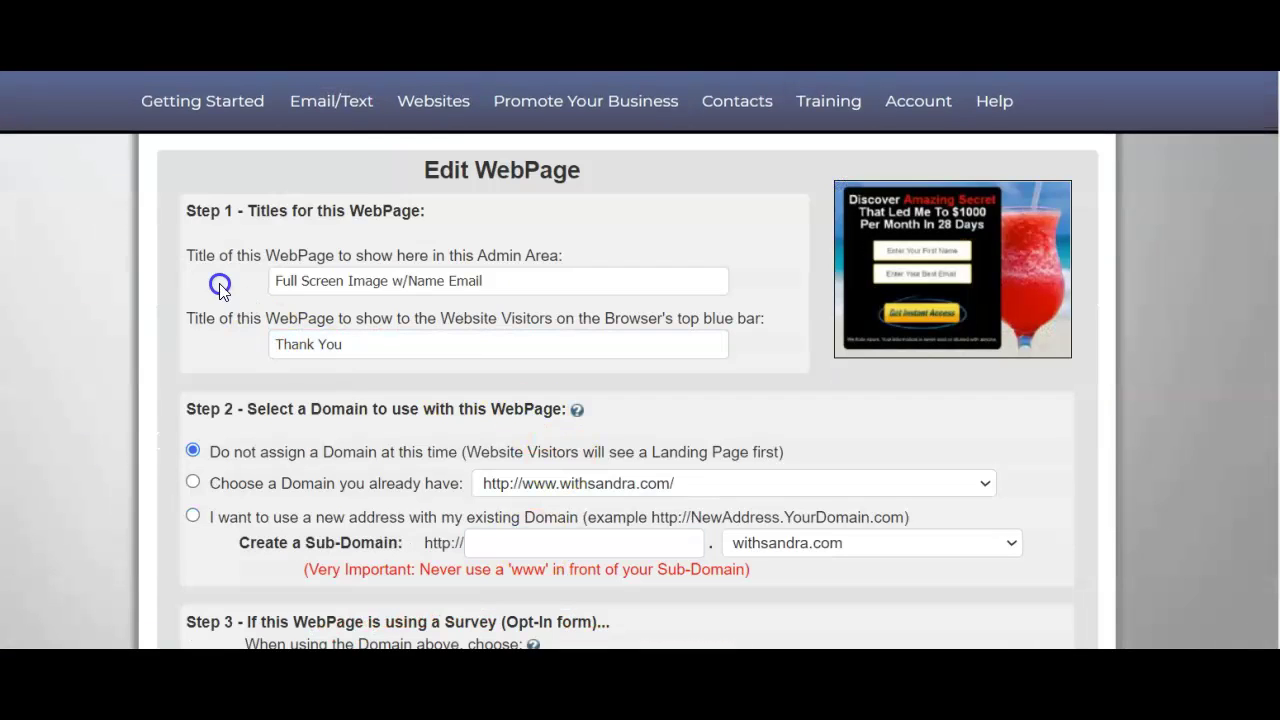
pyautogui.click(270, 275)
pyautogui.click(508, 287)
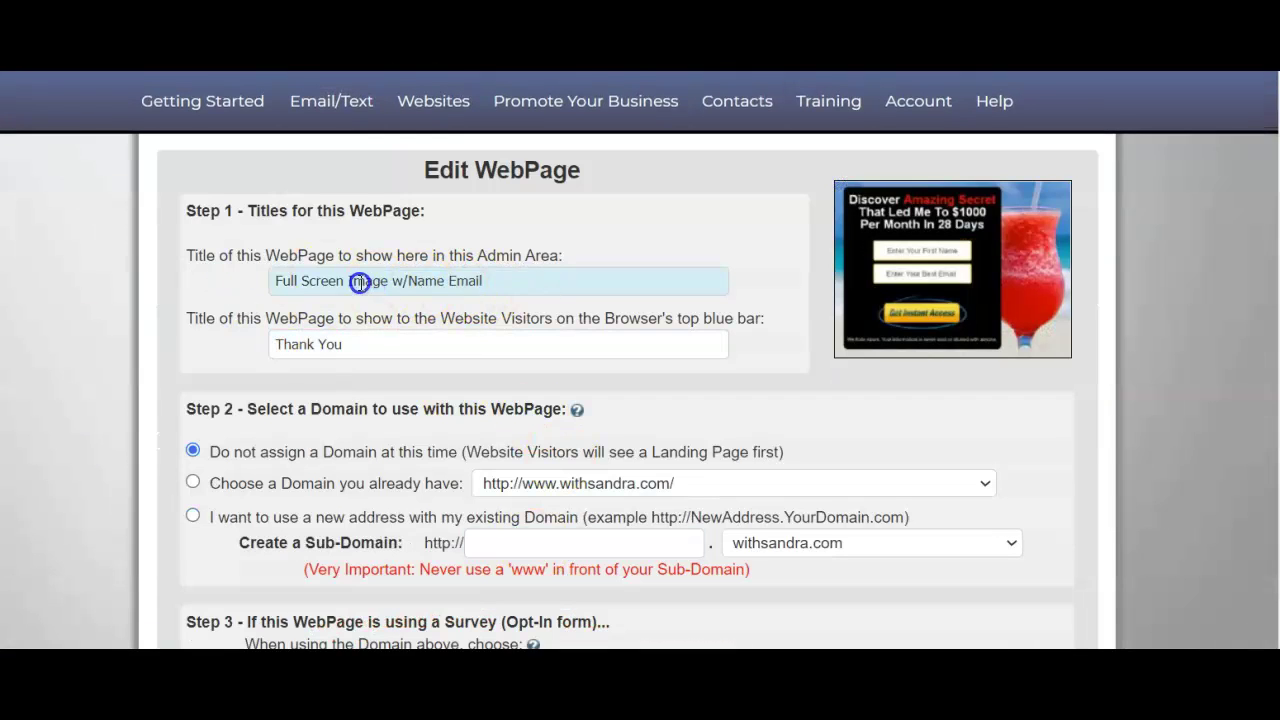
pyautogui.click(294, 351)
pyautogui.click(313, 454)
pyautogui.scroll(-1, 318, 503)
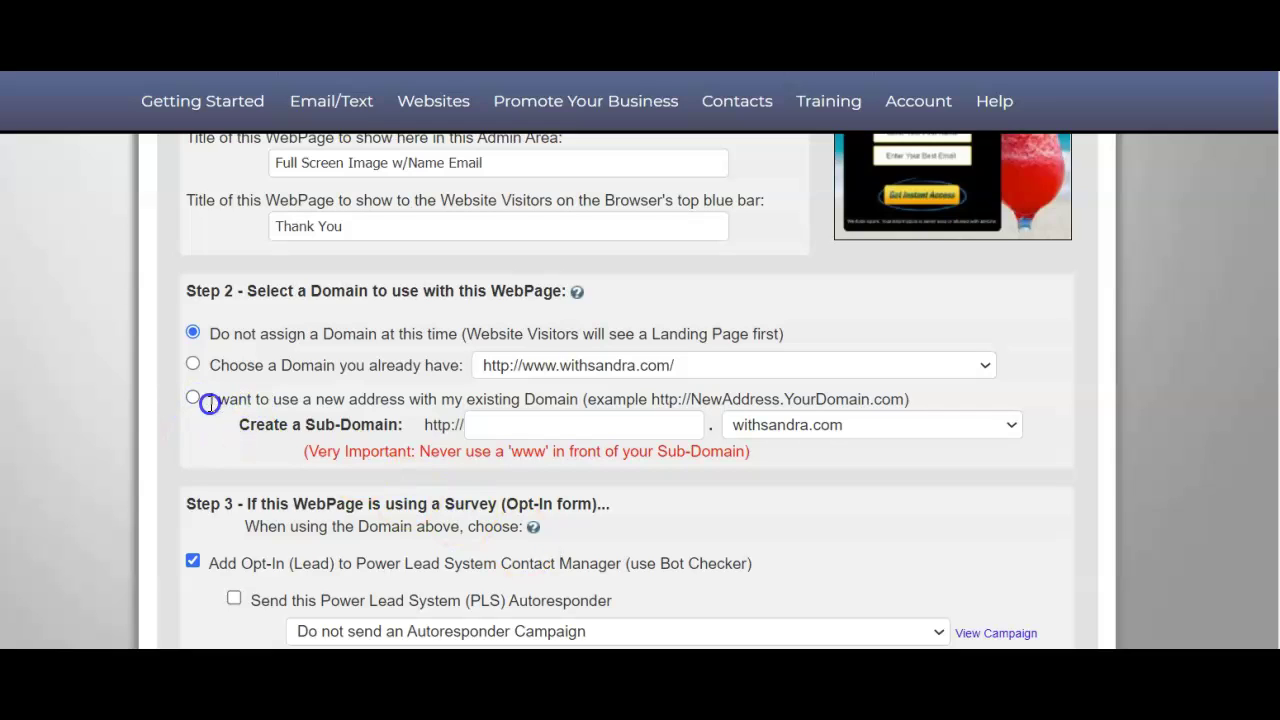
pyautogui.click(520, 422)
pyautogui.click(490, 426)
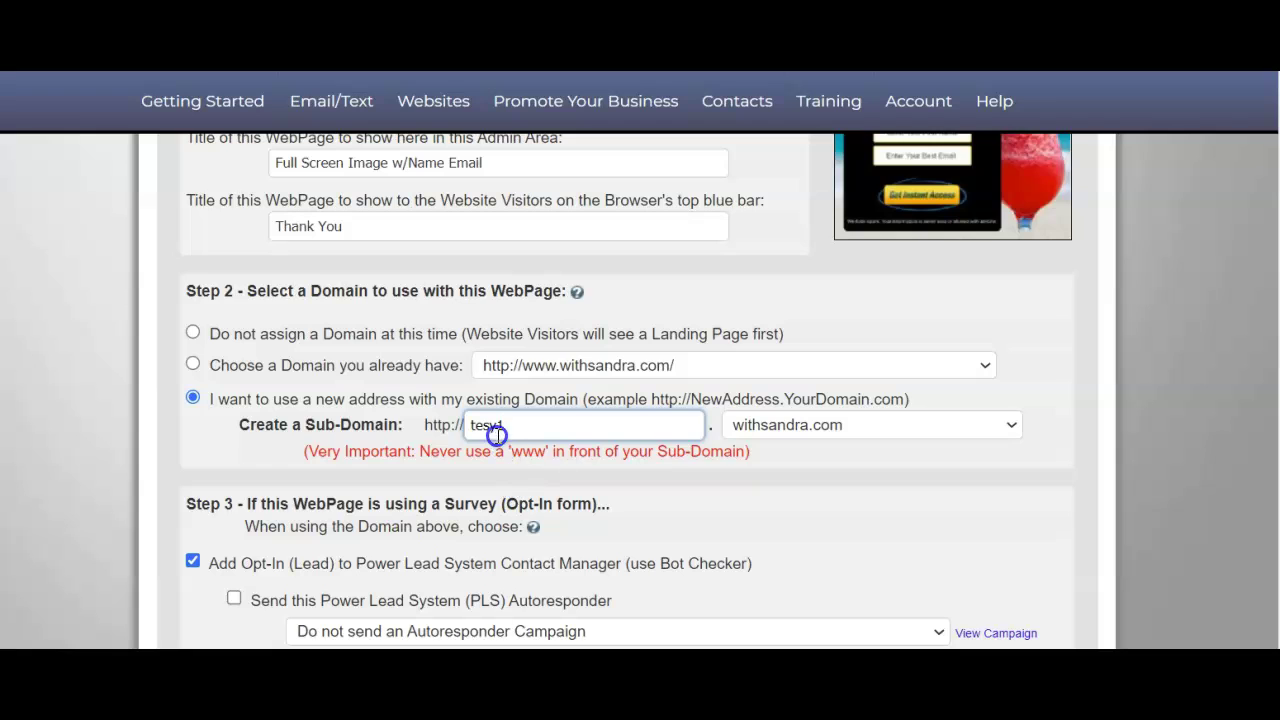
pyautogui.moveTo(485, 425); pyautogui.dragTo(488, 425)
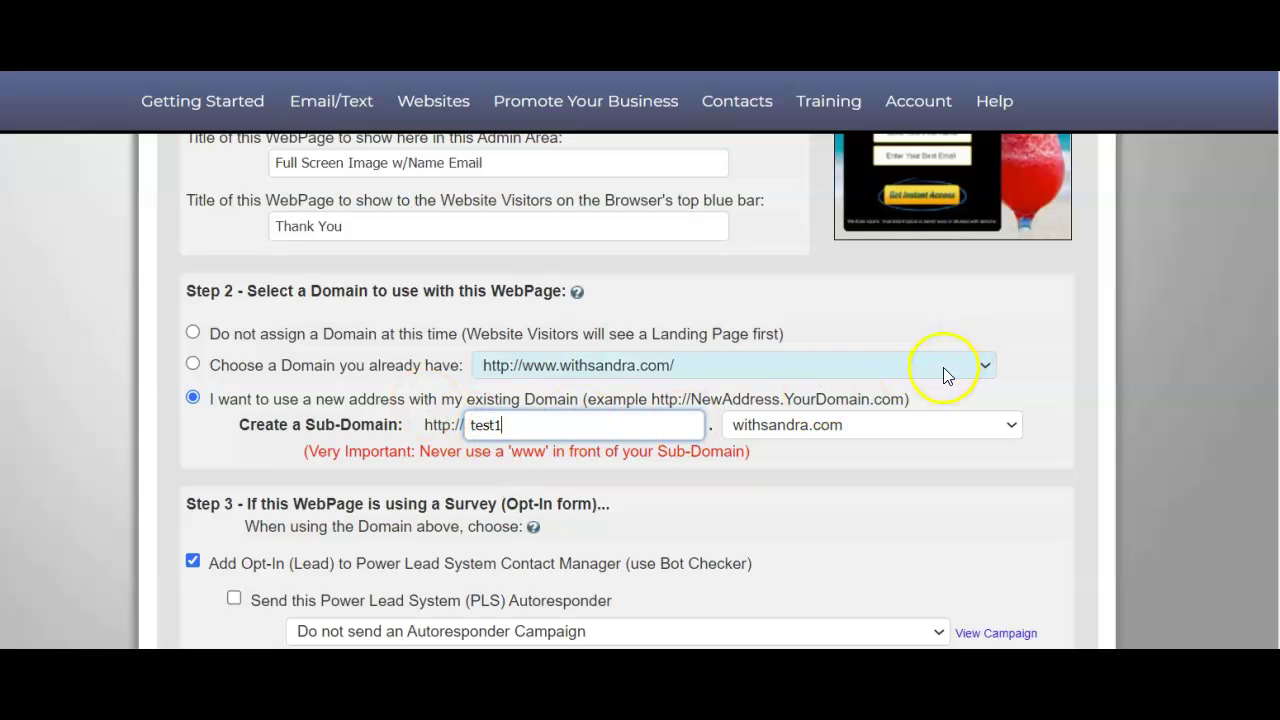
# Examine the webpage's basic settings, including titles, domain, opt-in survey and search engine optimization options
pyautogui.scroll(-10, 574, 474)
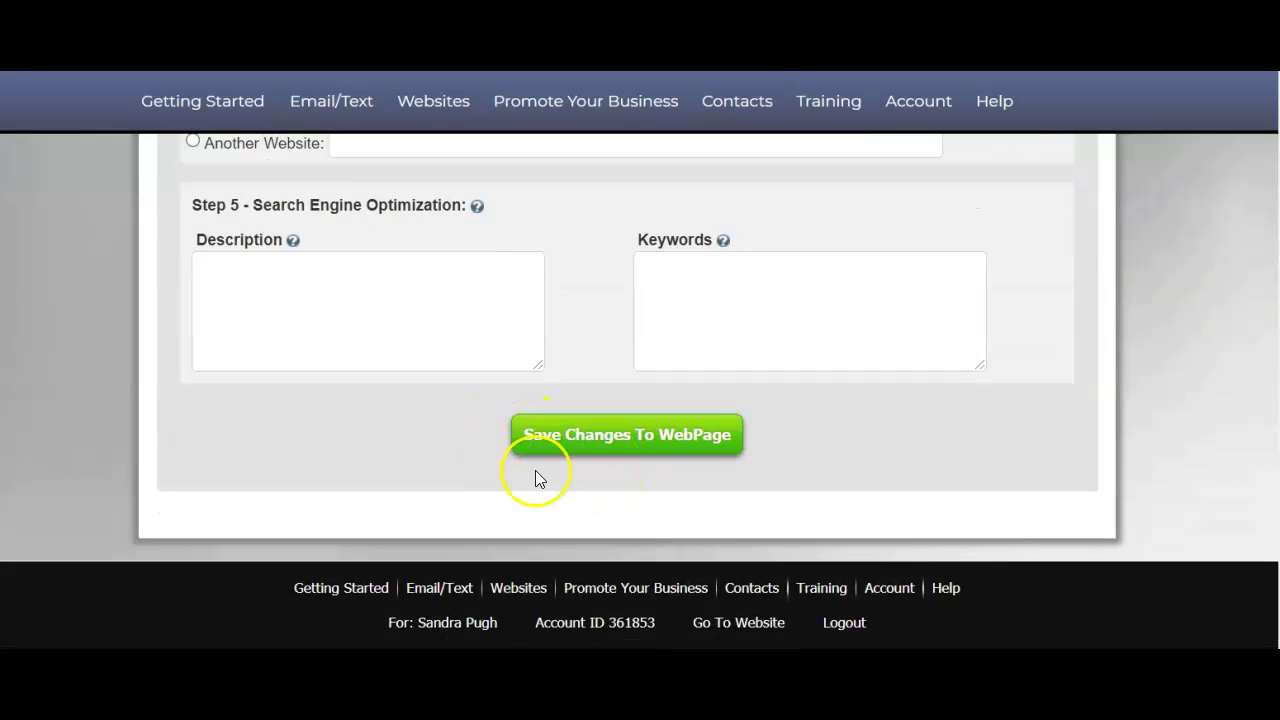
pyautogui.scroll(1, 691, 458)
pyautogui.scroll(10, 563, 490)
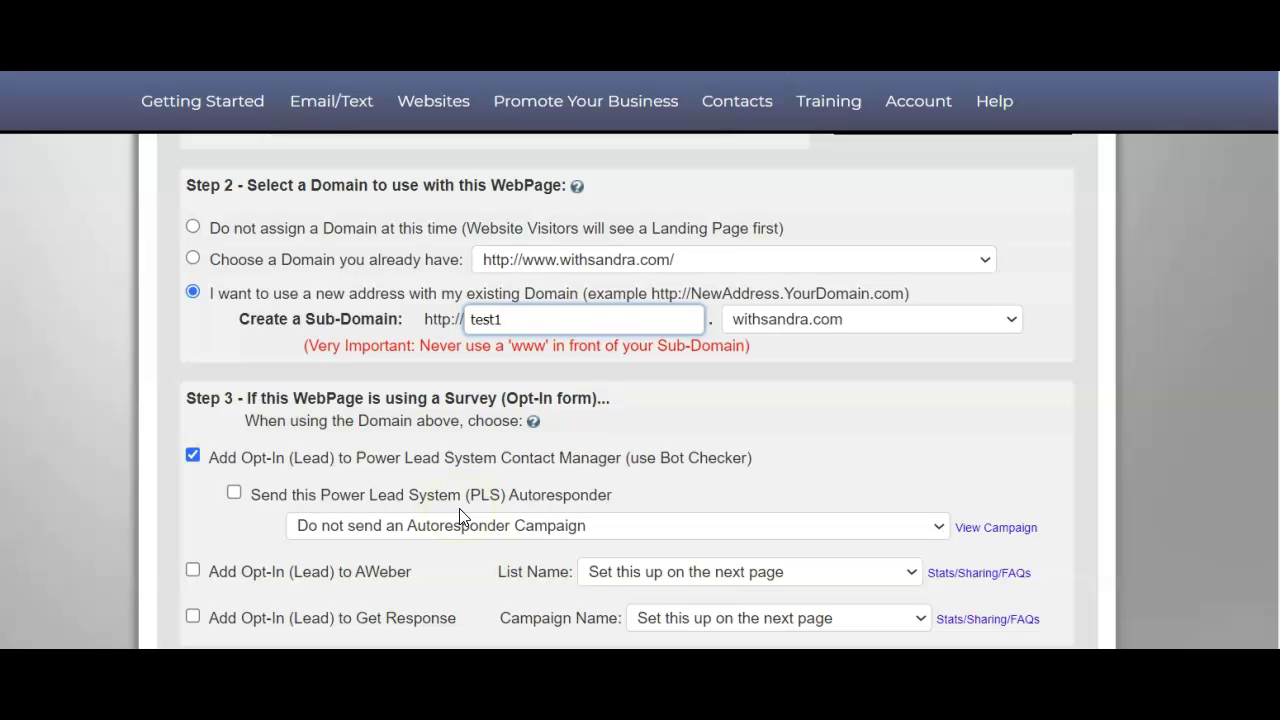
pyautogui.scroll(3, 460, 515)
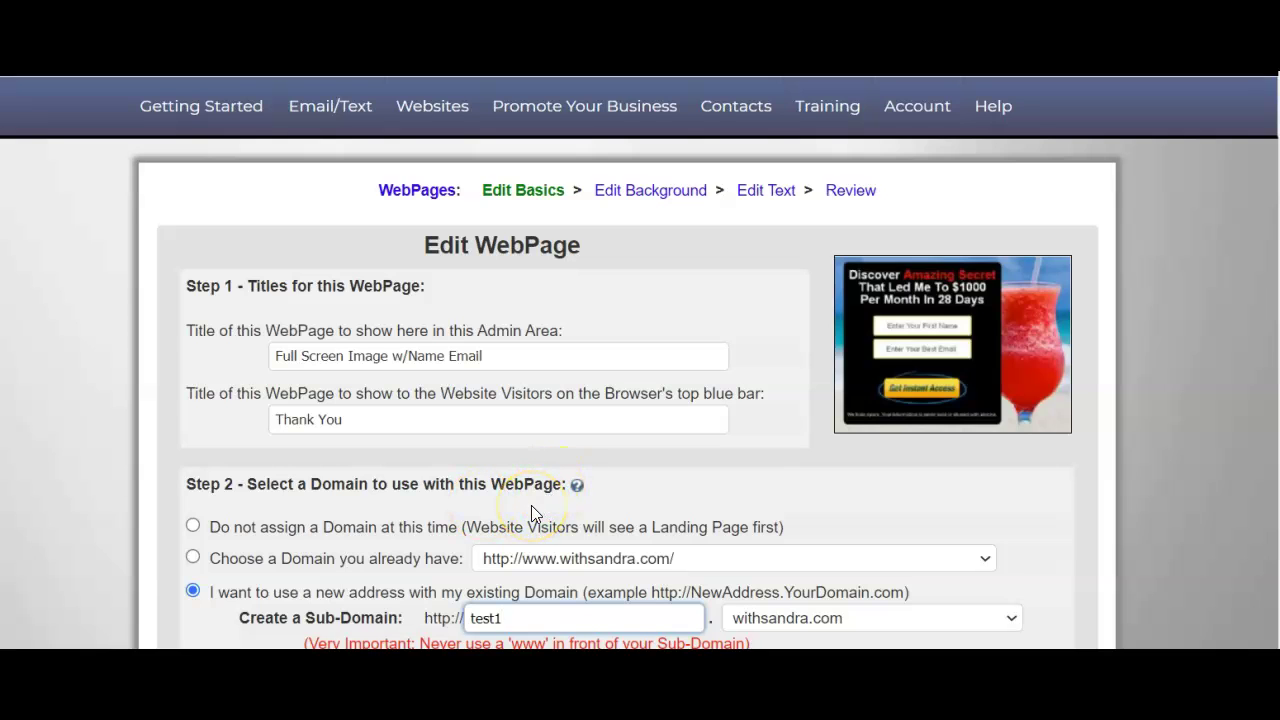
pyautogui.scroll(2, 531, 505)
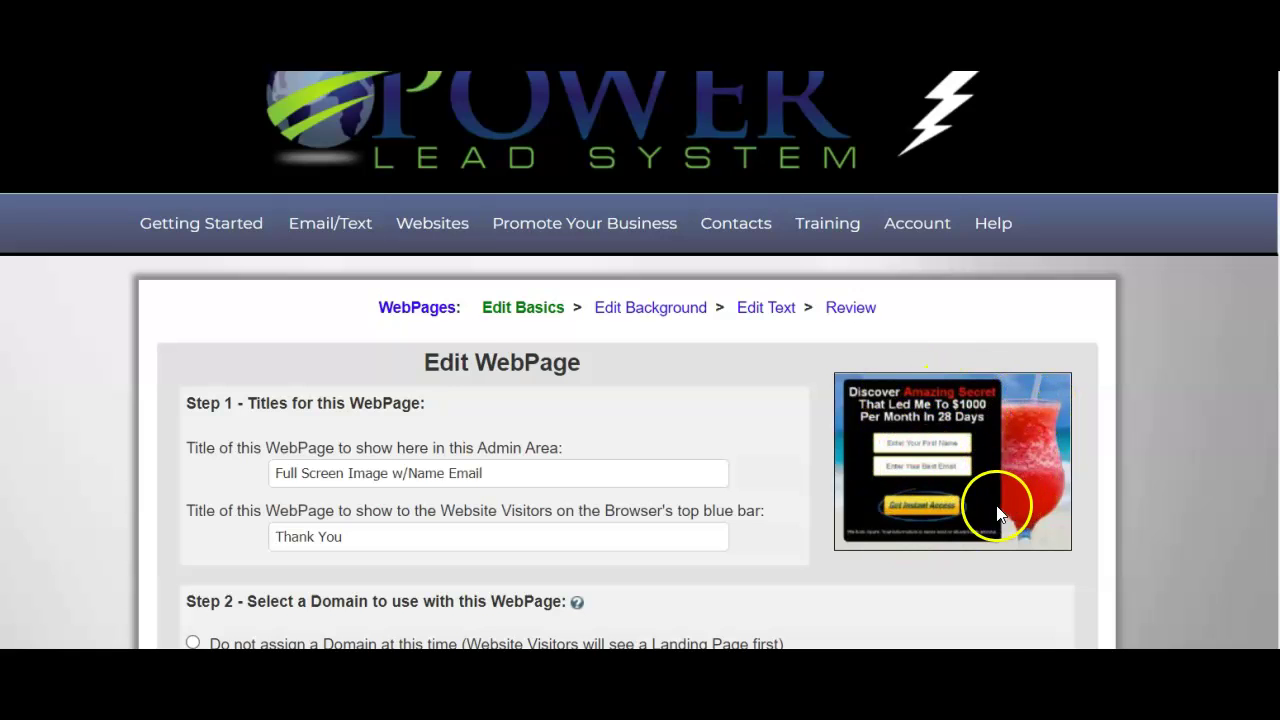
pyautogui.scroll(-2, 997, 513)
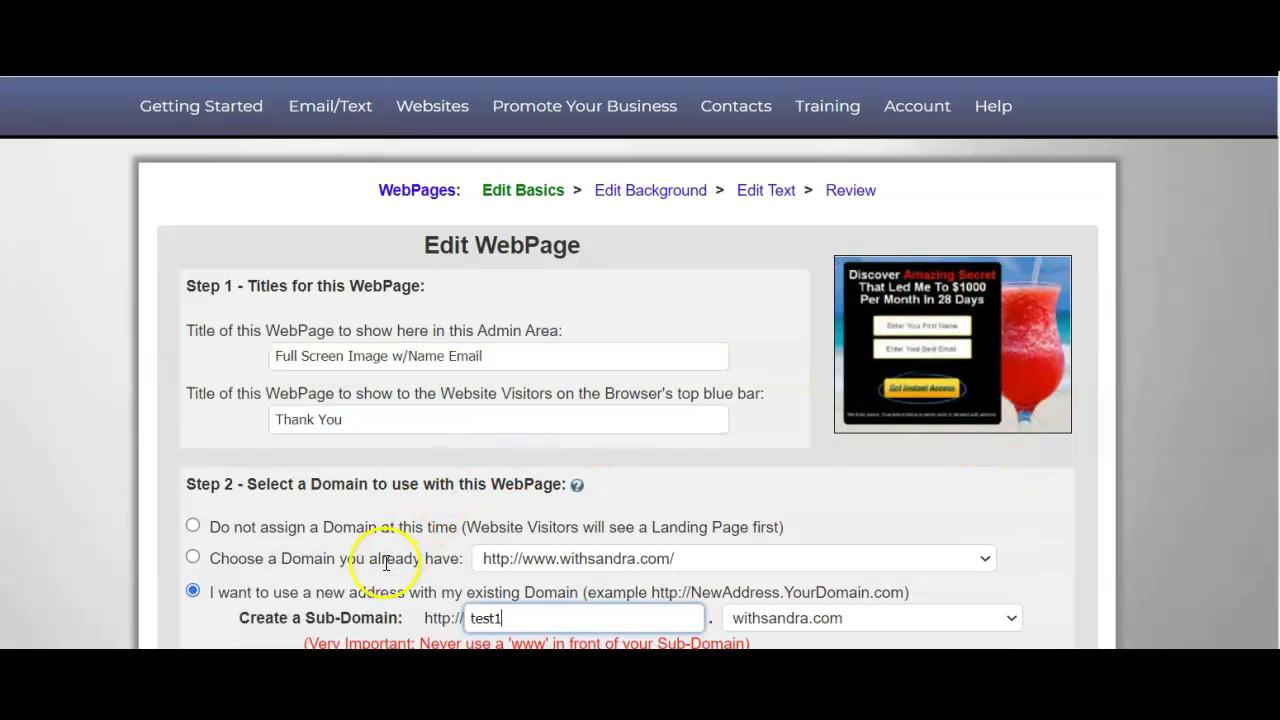
pyautogui.scroll(-8, 414, 449)
pyautogui.scroll(3, 551, 550)
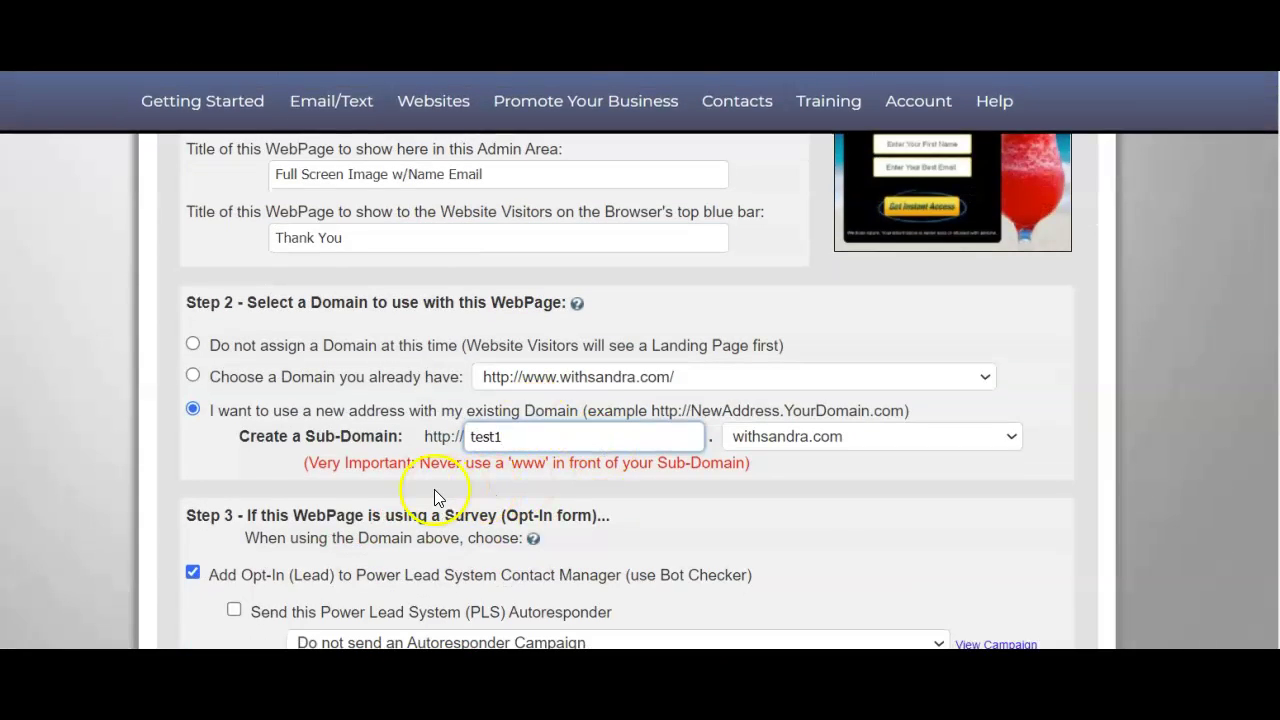
pyautogui.scroll(5, 435, 497)
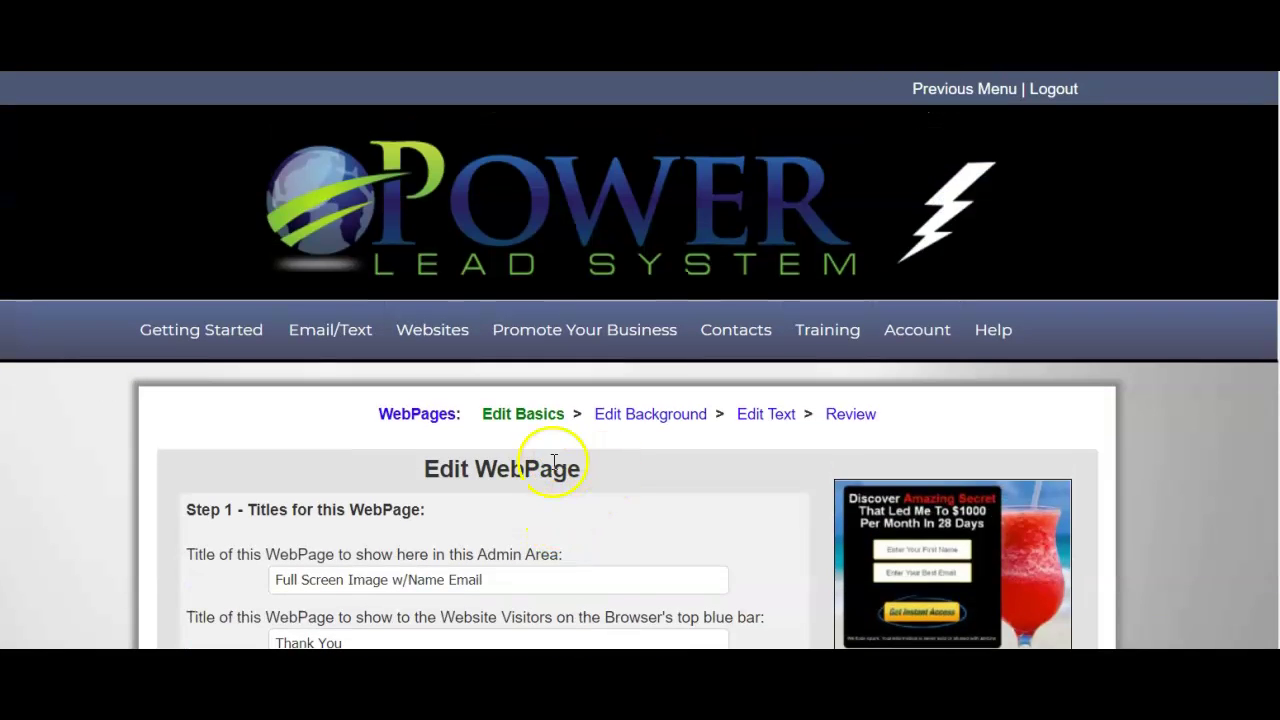
pyautogui.scroll(-5, 557, 538)
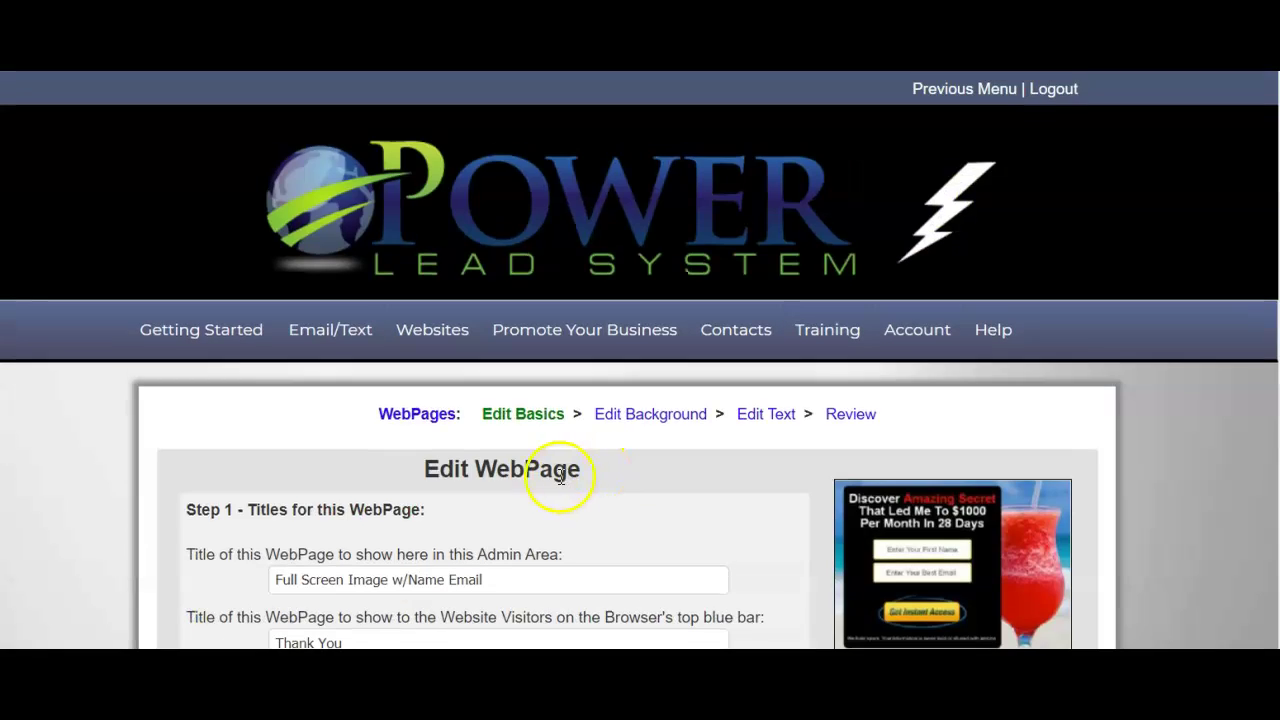